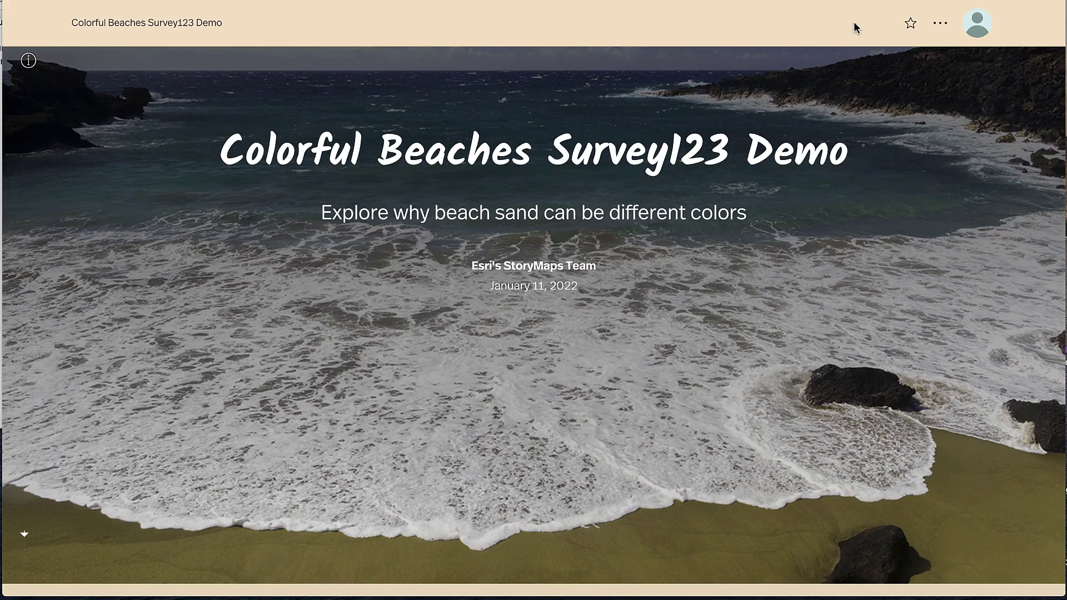
Scroll through the Colorful Beaches story and jump to its Mini Quiz section.
scroll(853, 22, down, 10)
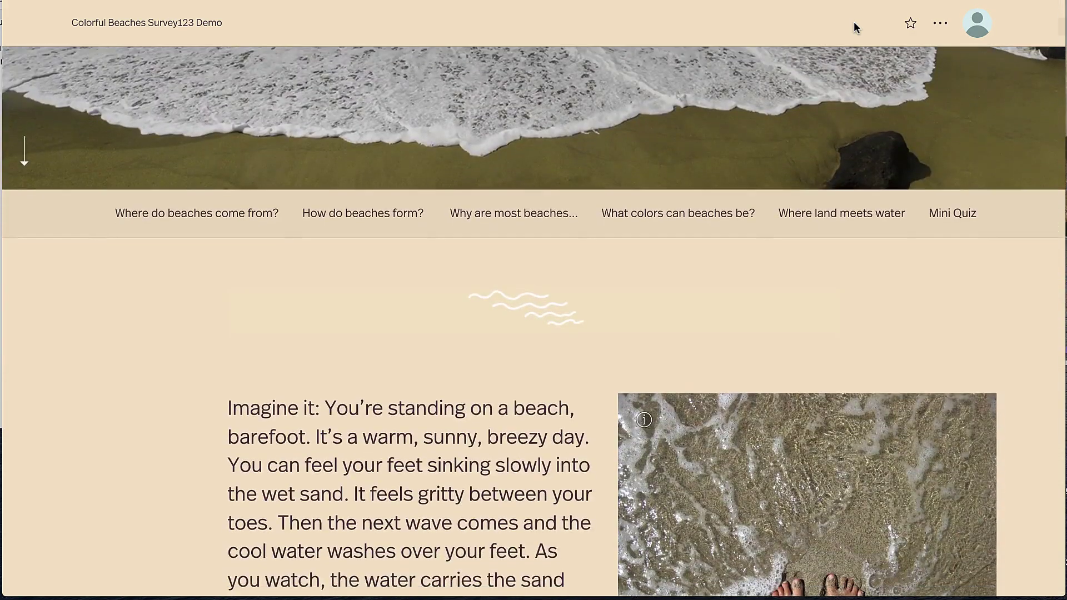
scroll(853, 22, down, 10)
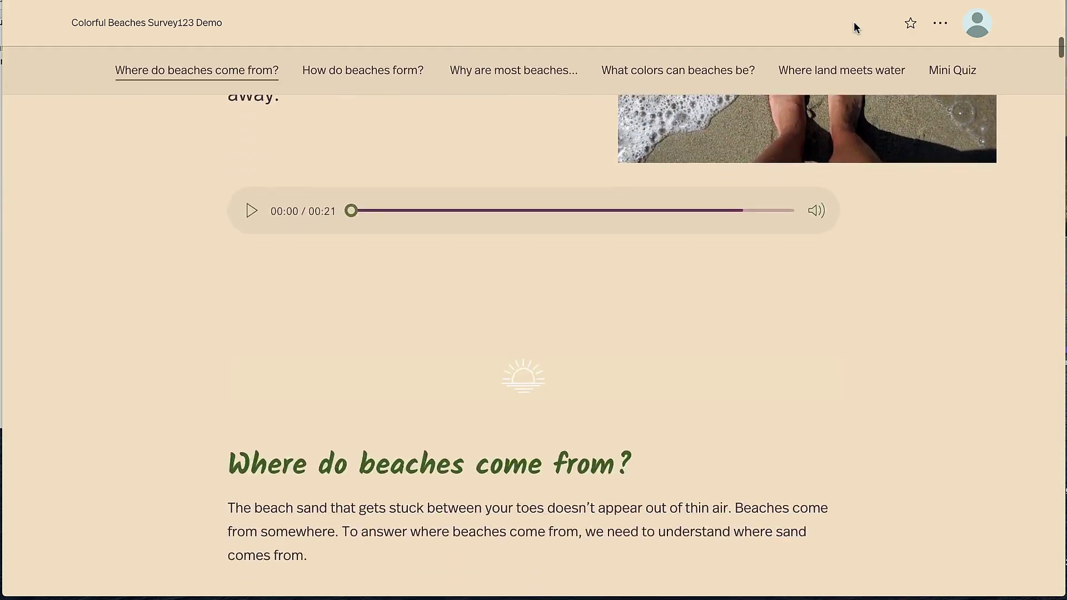
scroll(854, 21, down, 14)
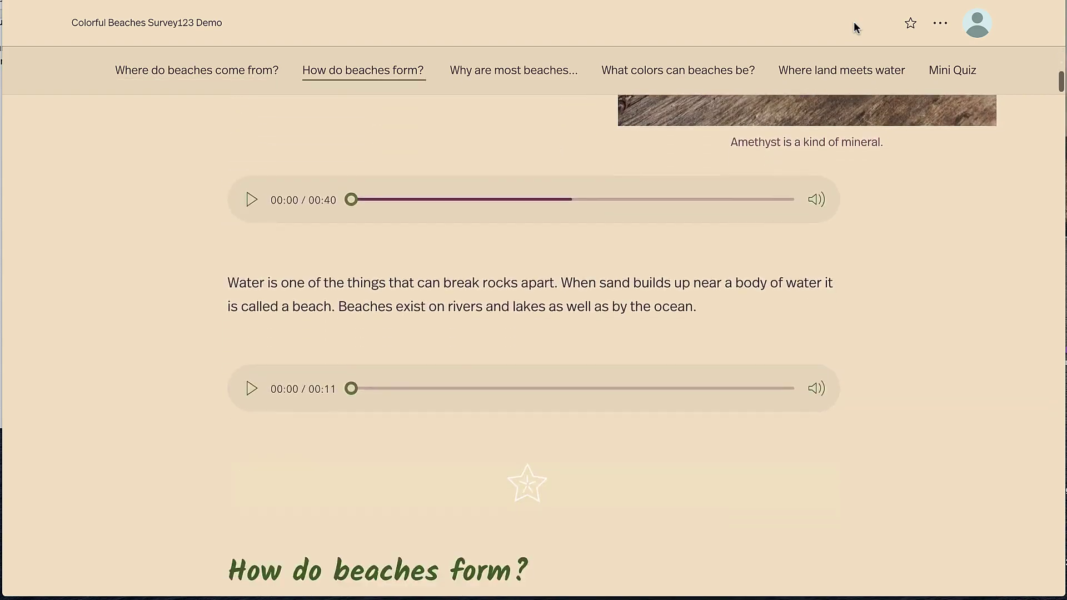
scroll(854, 21, down, 15)
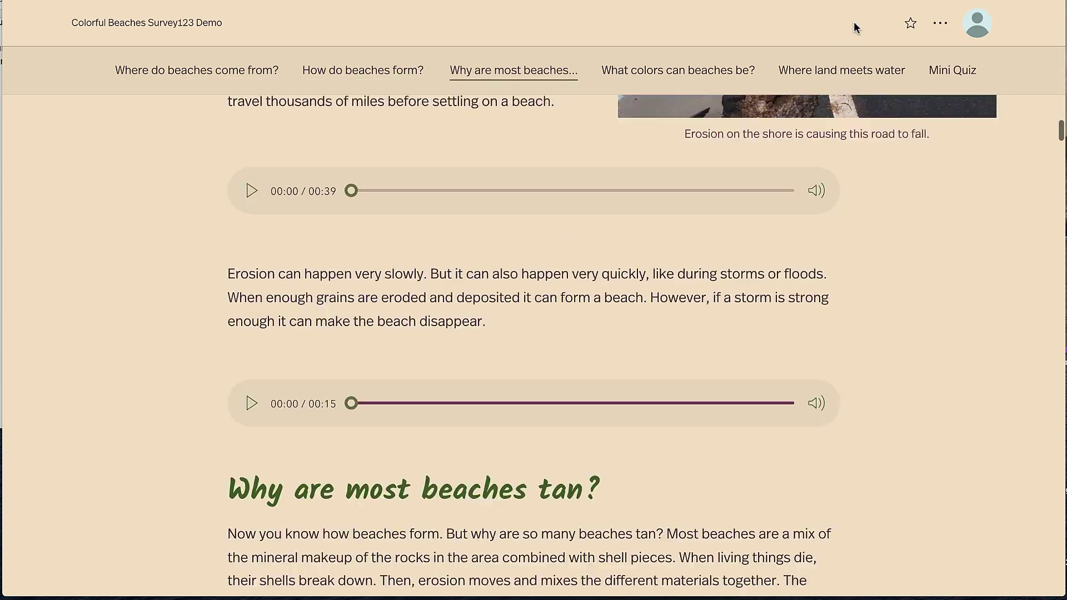
scroll(854, 21, down, 10)
click(953, 71)
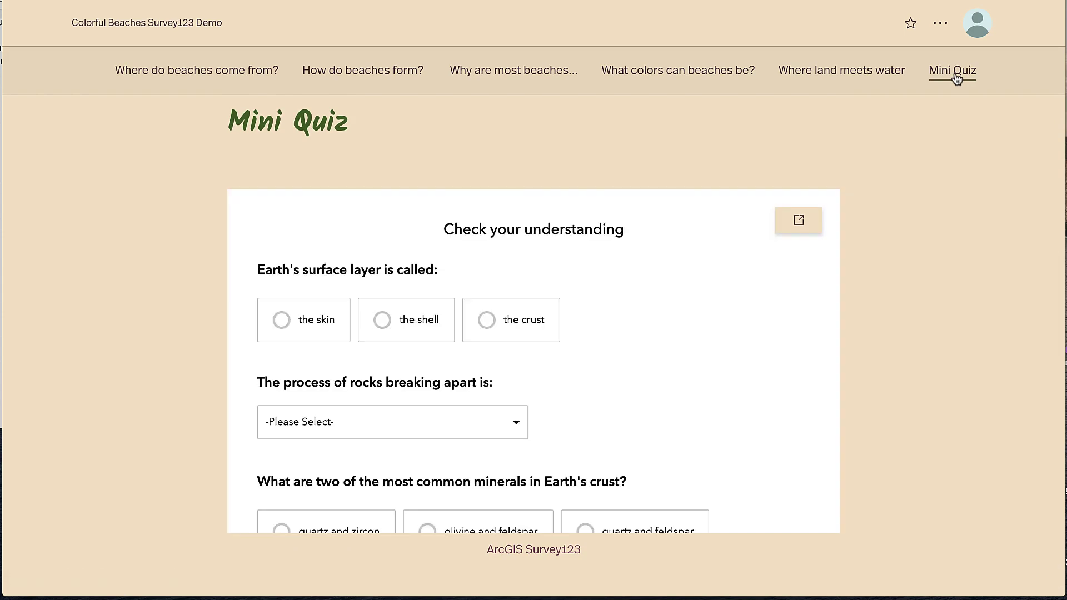
Activate the embedded quiz and scroll down to its Submit button.
scroll(788, 272, down, 2)
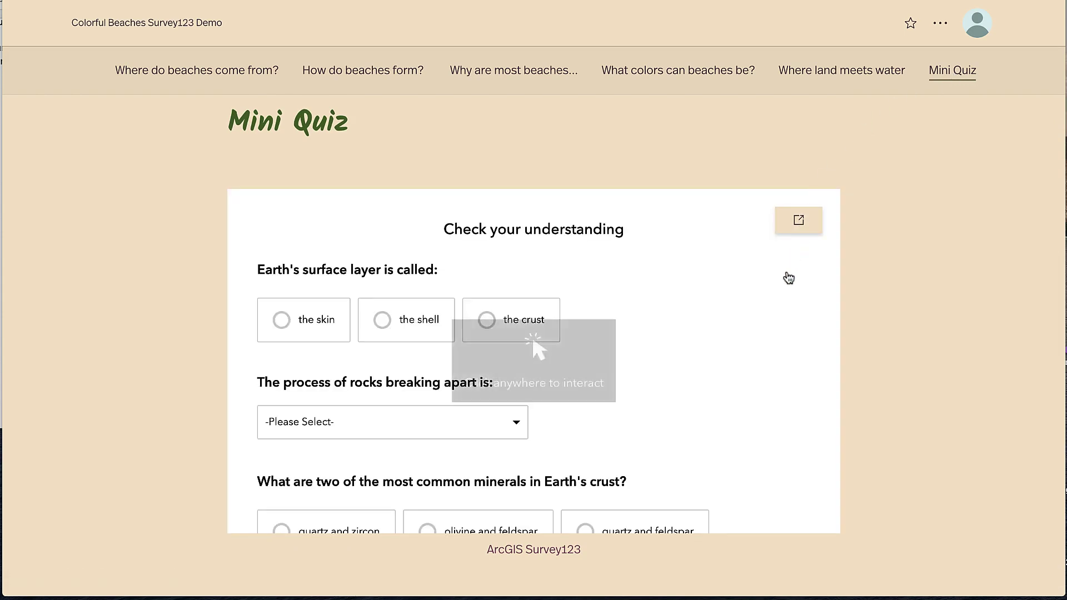
click(787, 273)
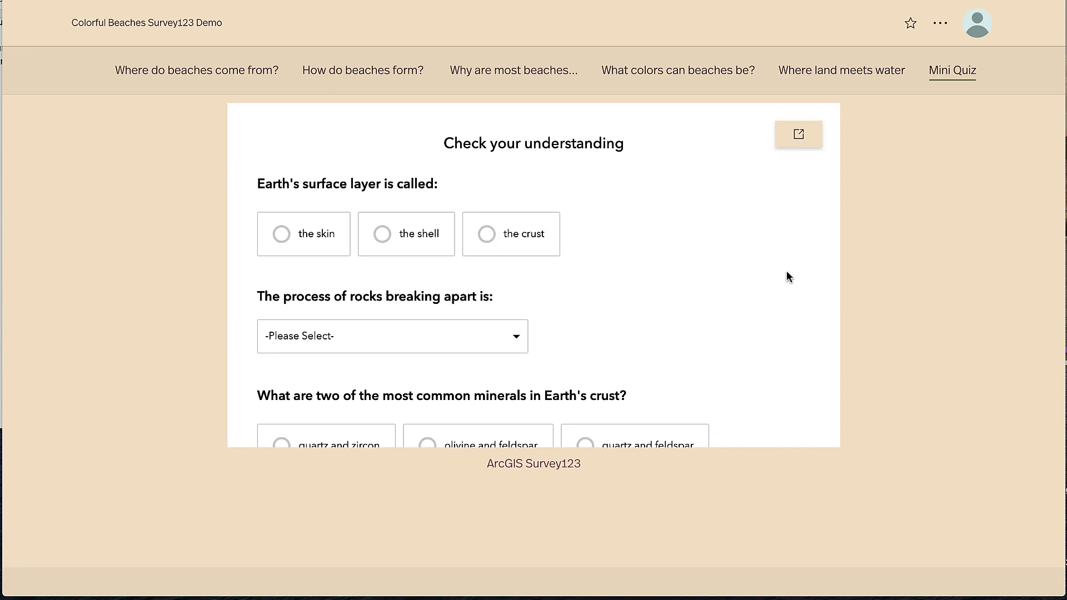
scroll(786, 272, down, 2)
scroll(786, 271, down, 3)
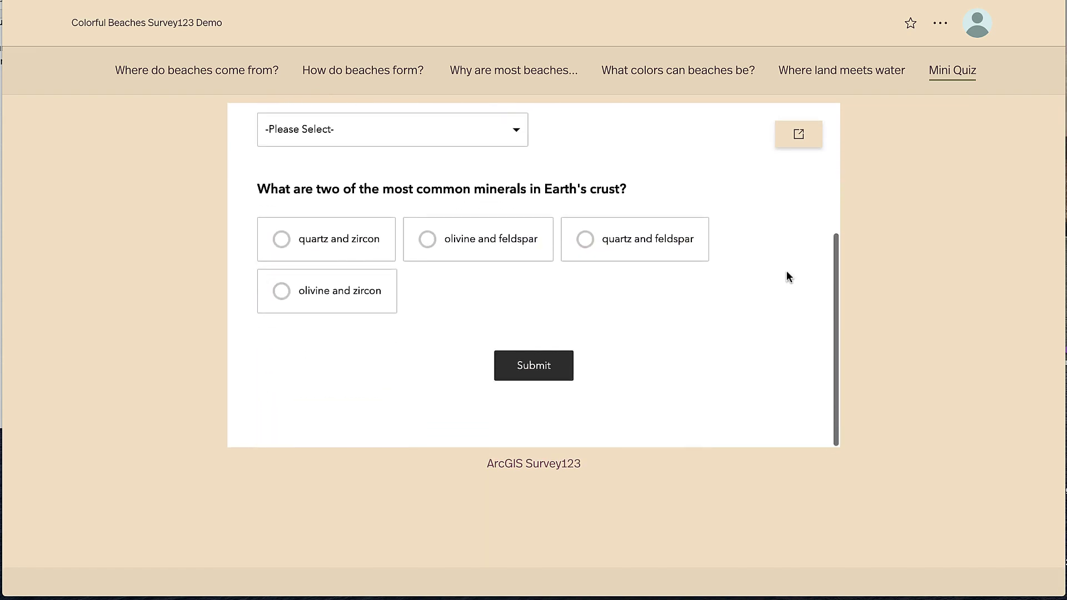
scroll(786, 270, down, 1)
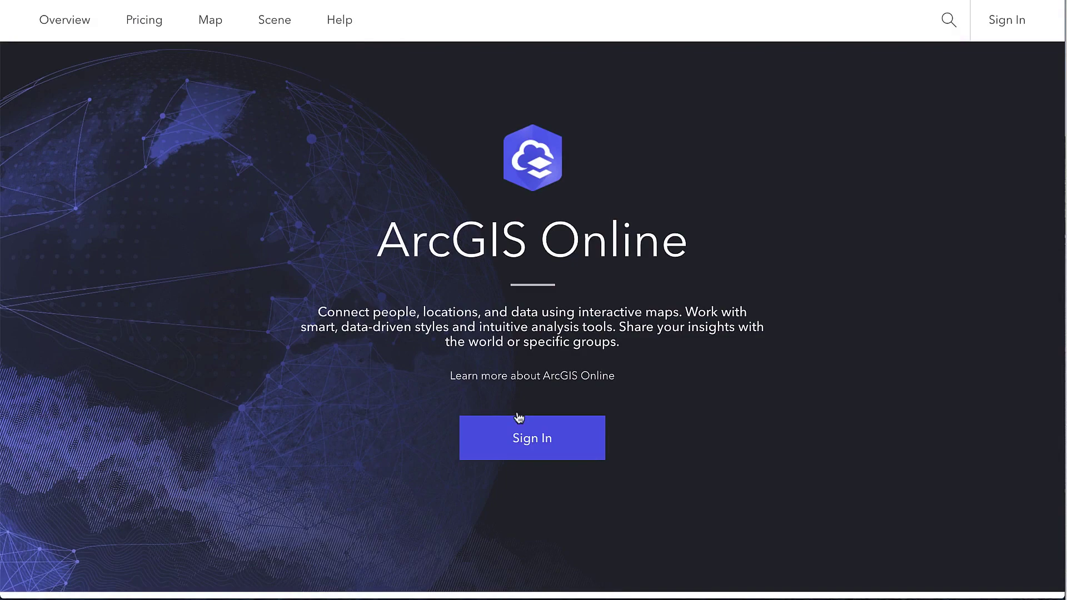
Sign in to ArcGIS Online and go to Survey123 through the app launcher.
click(527, 441)
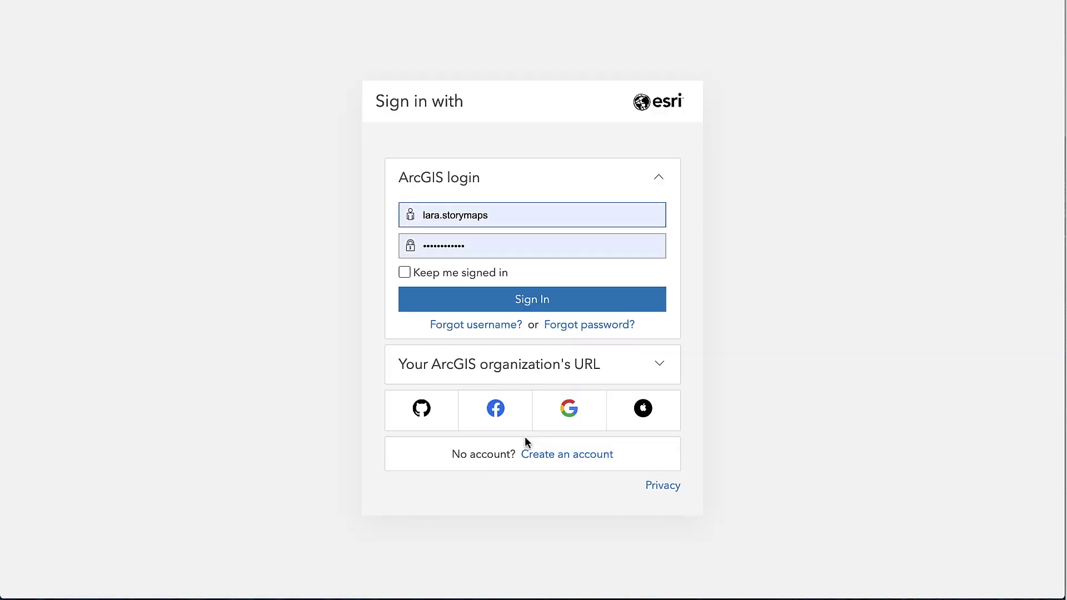
click(533, 305)
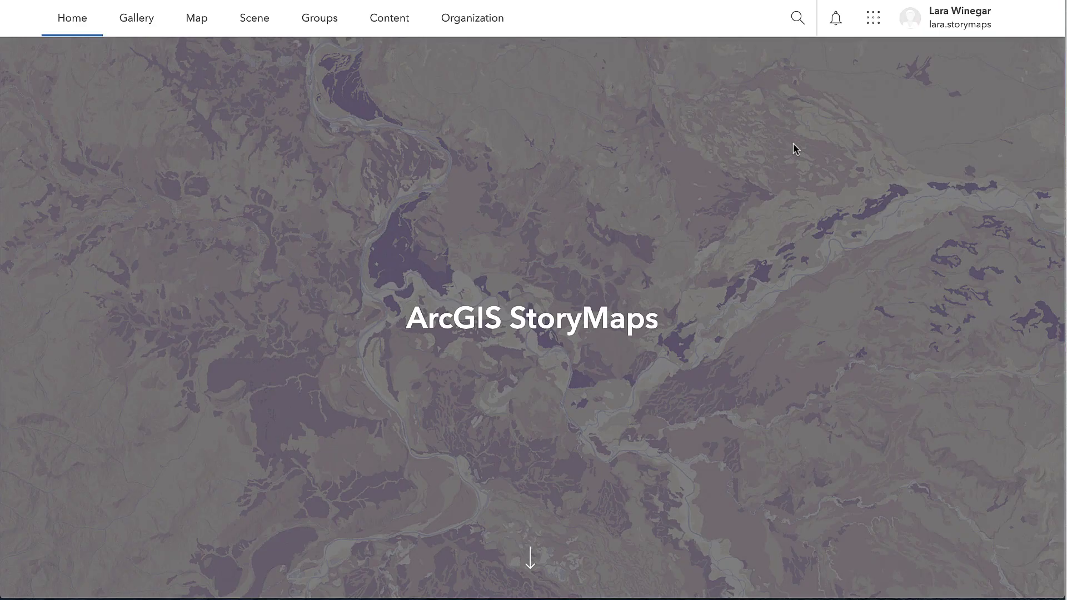
click(873, 24)
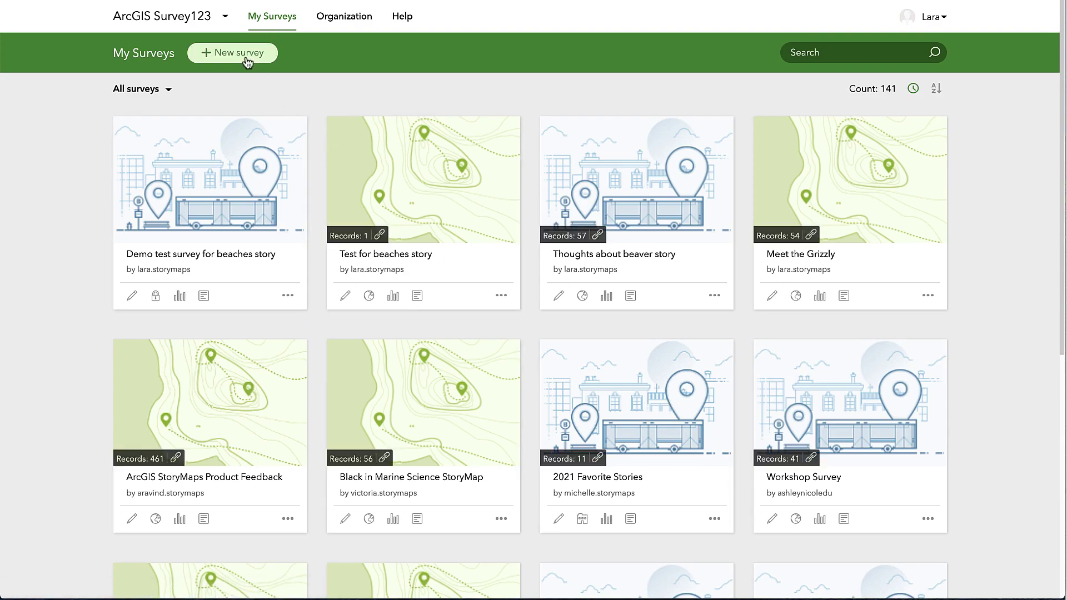
Create a new blank survey from scratch in the Survey123 web designer.
click(244, 56)
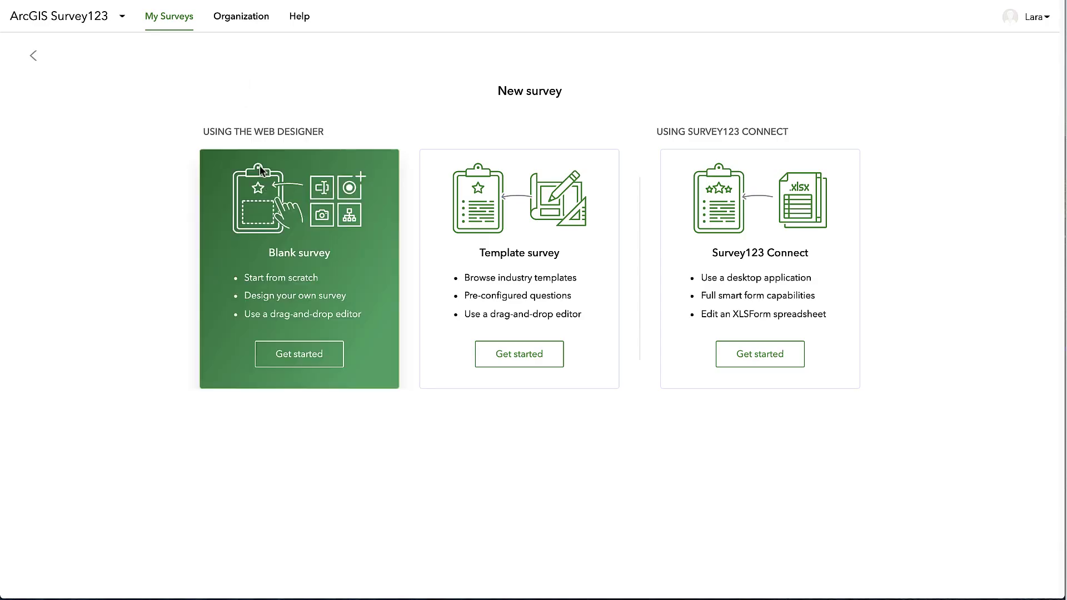
click(299, 355)
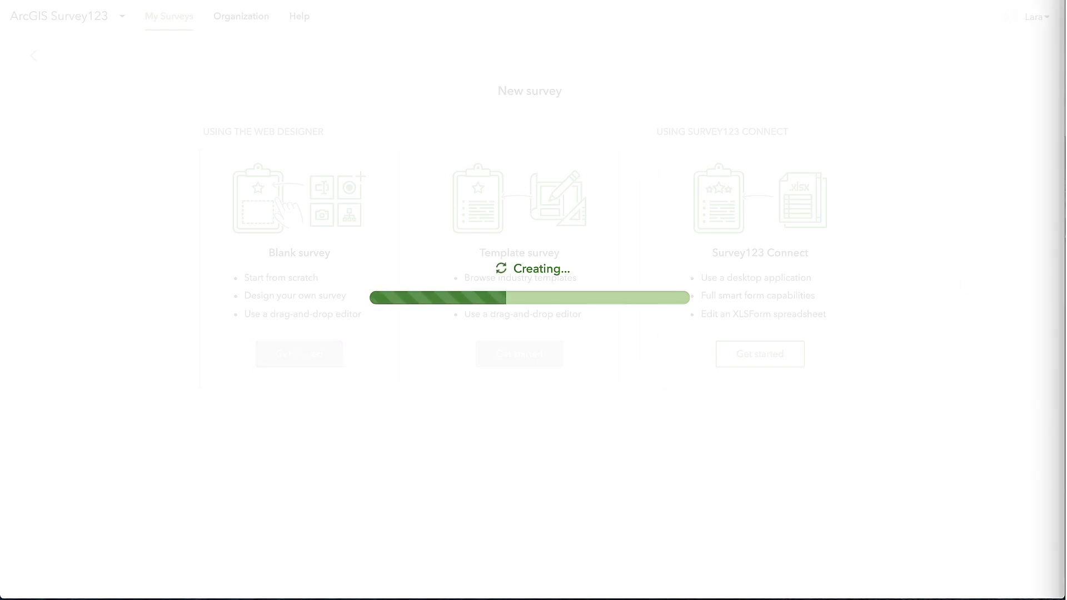
click(199, 53)
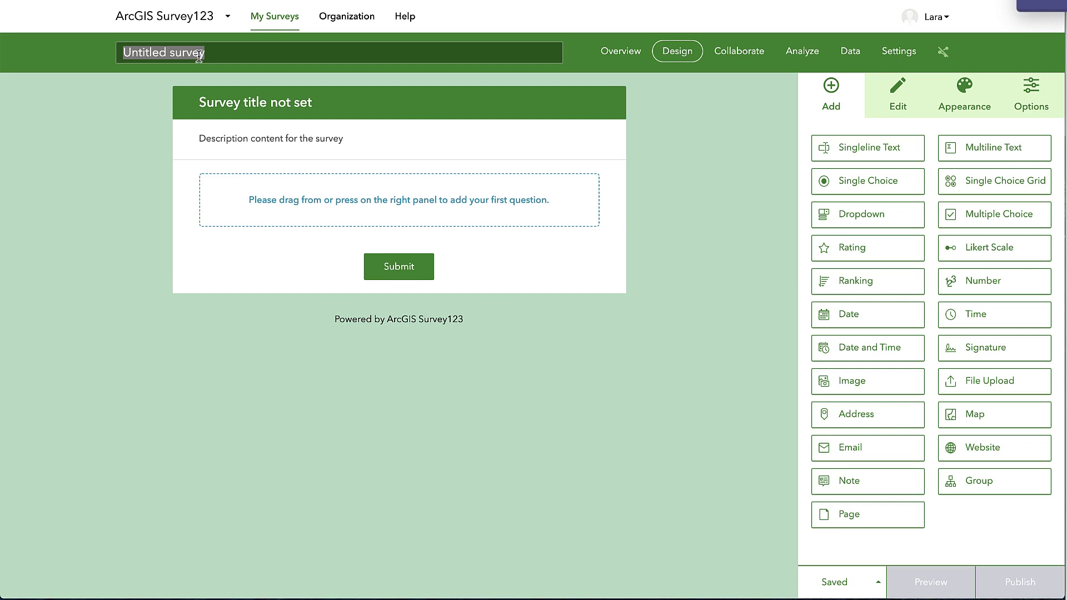
Name the survey 'Demo survey for beaches story' and give it a centred 'Check your understanding' header.
text(Demo survey for beaches story)
key(Return)
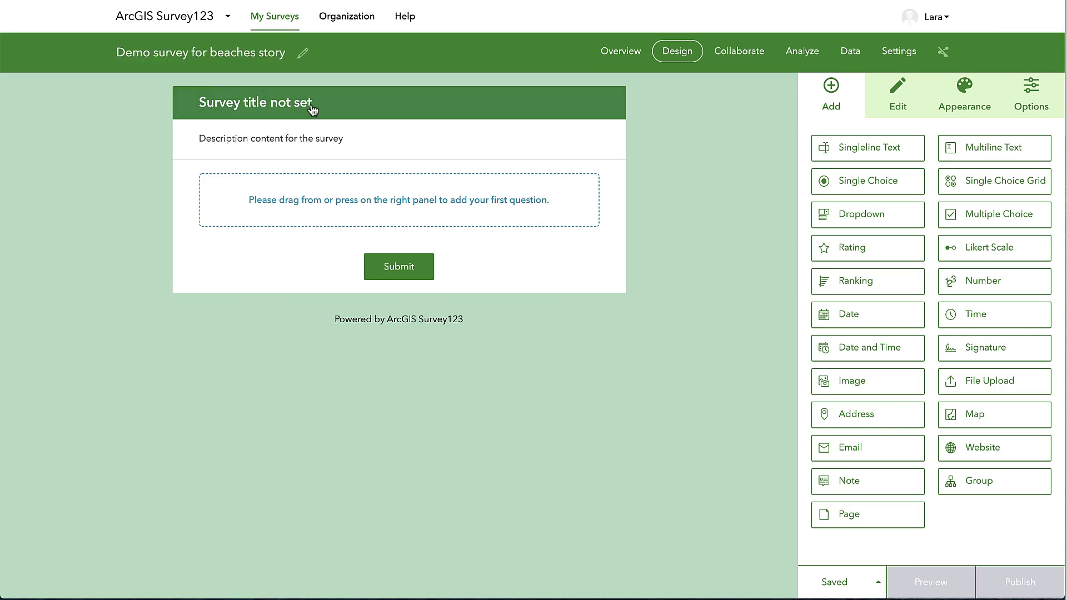
click(311, 107)
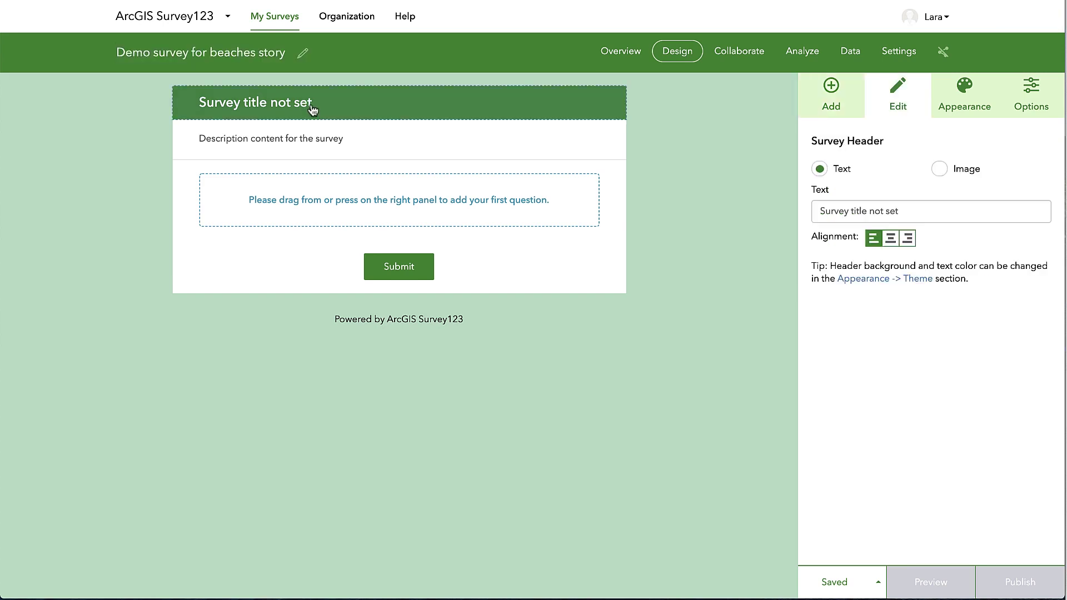
click(829, 213)
drag(819, 214, 906, 213)
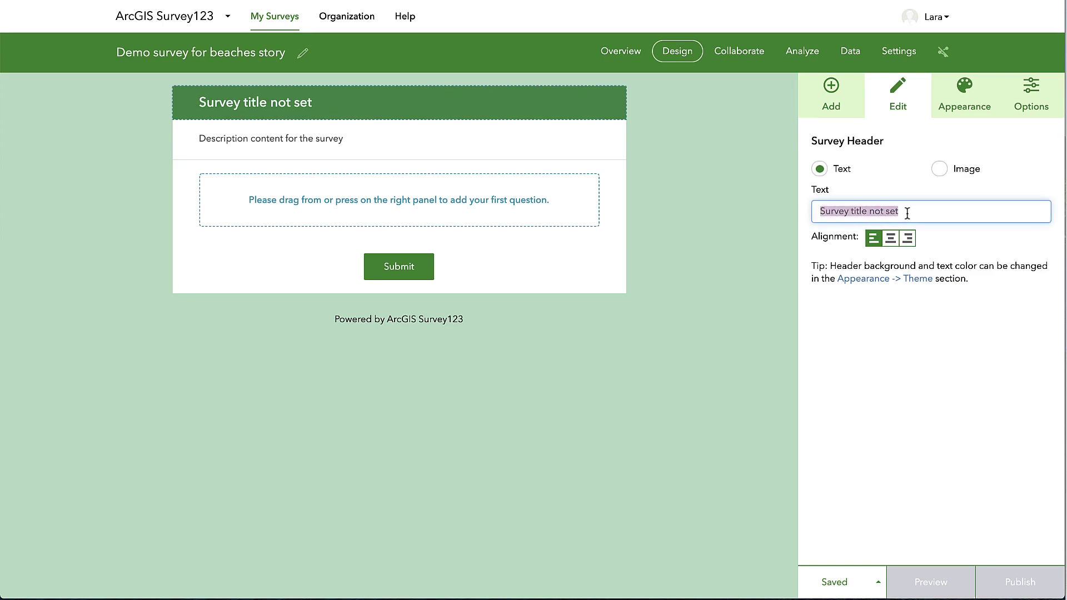
text(Check your understanding)
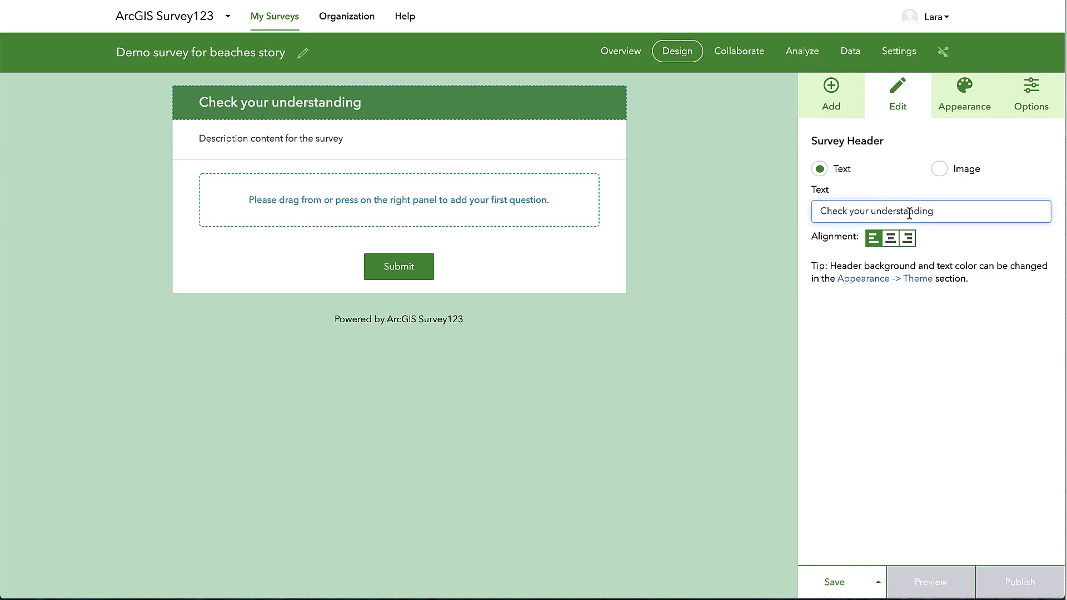
click(891, 239)
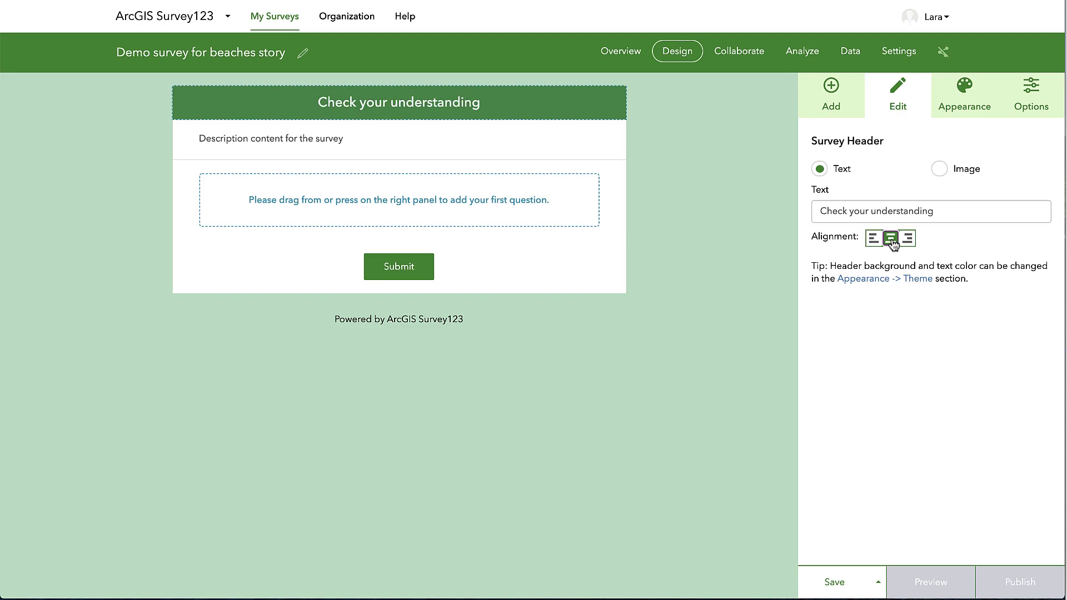
click(830, 86)
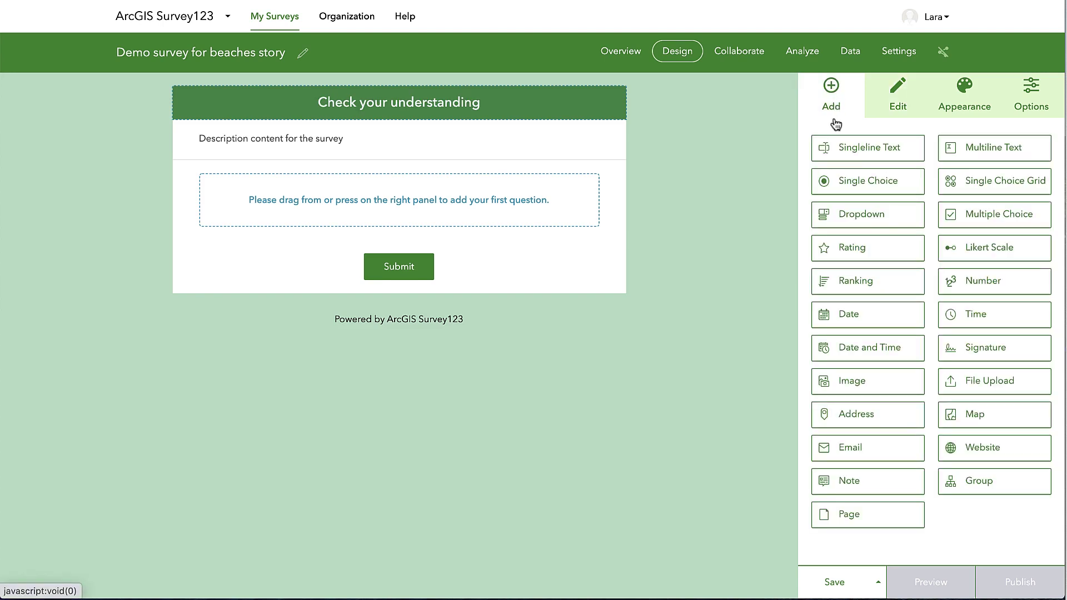
Add a single-choice question labelled 'Earth's surface layer is called:'.
click(838, 177)
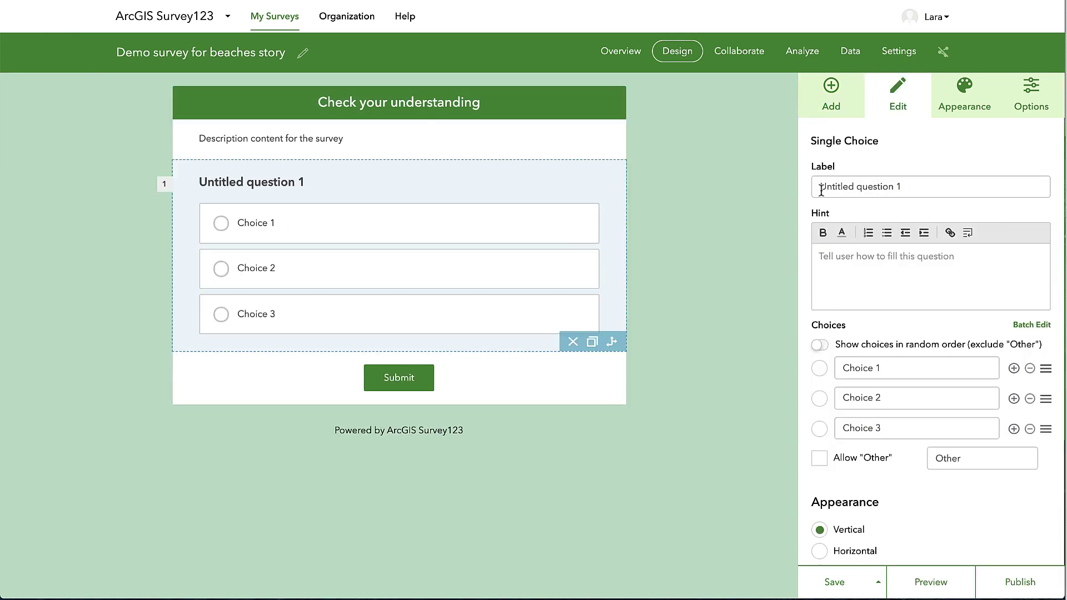
triple_click(821, 189)
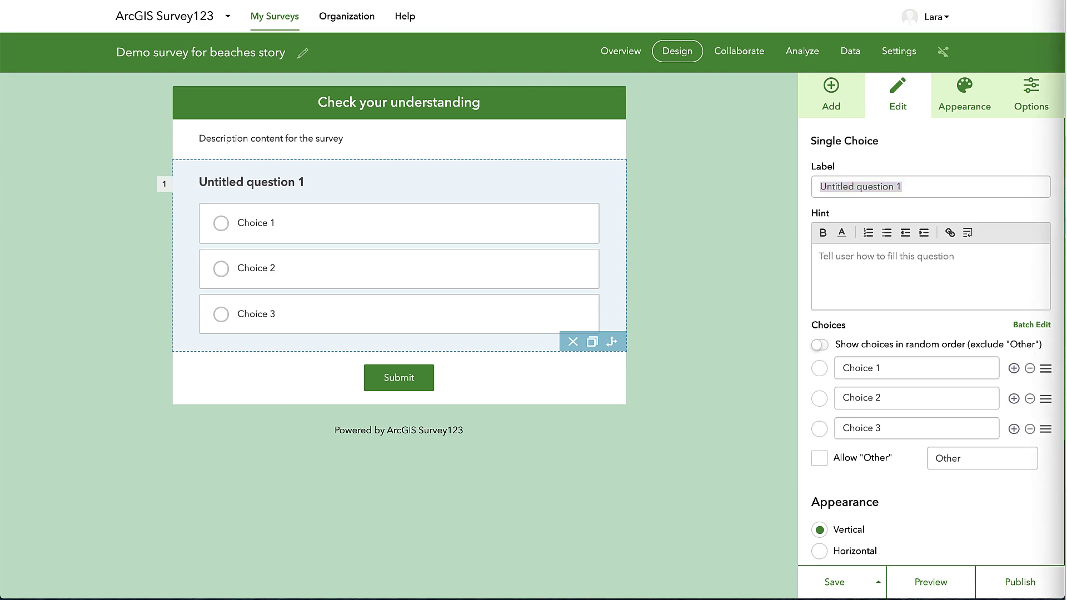
triple_click(820, 186)
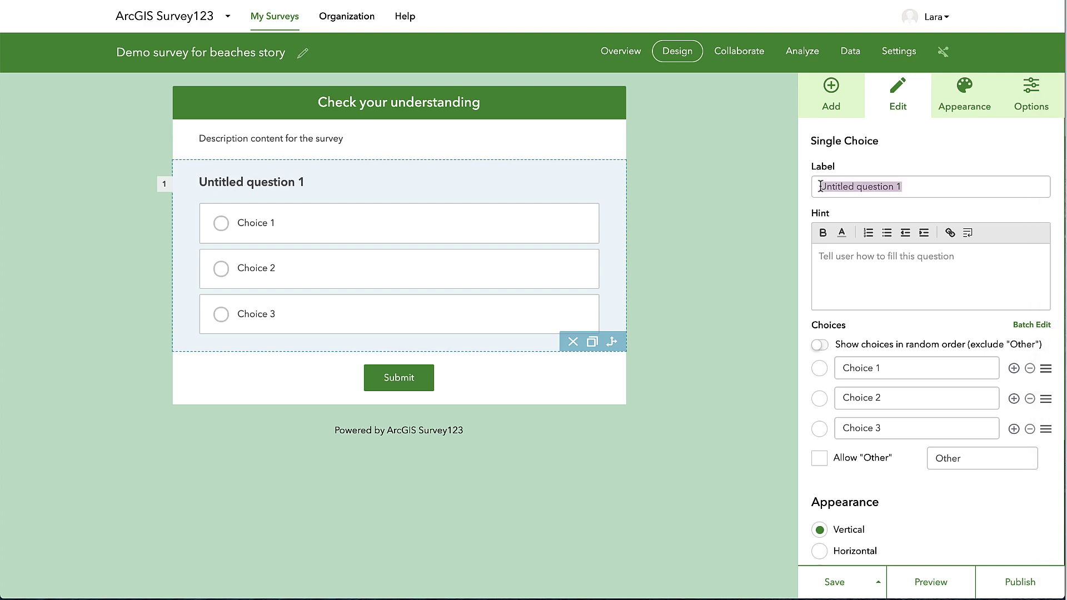
text(Earth's surface layer is called:)
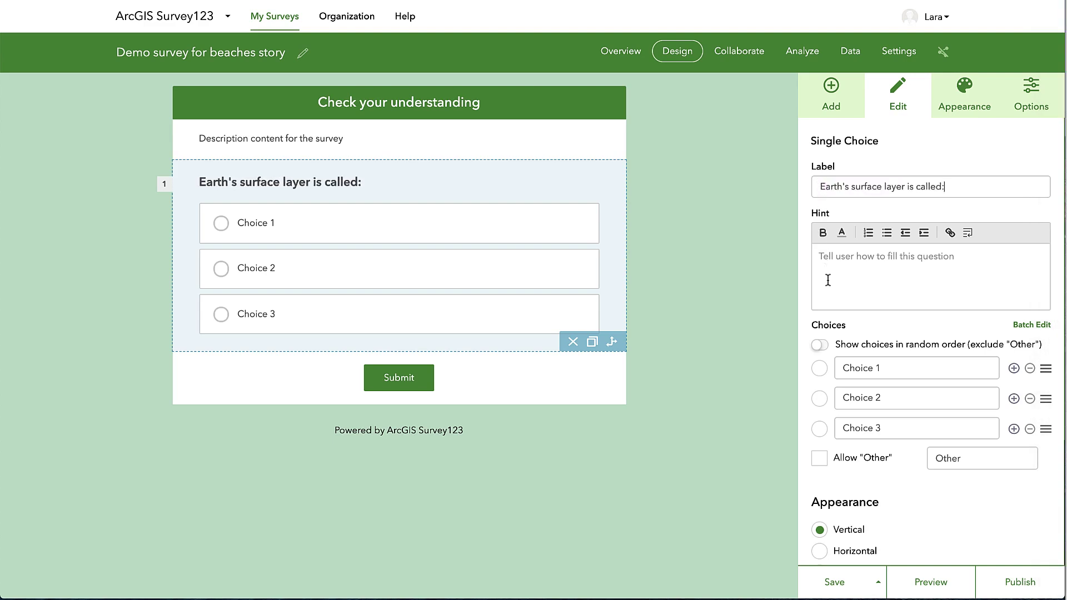
Set its choices to the skin, the shell and the crust, shown horizontal (compact).
triple_click(840, 369)
text(the skin)
triple_click(842, 397)
text(the shell)
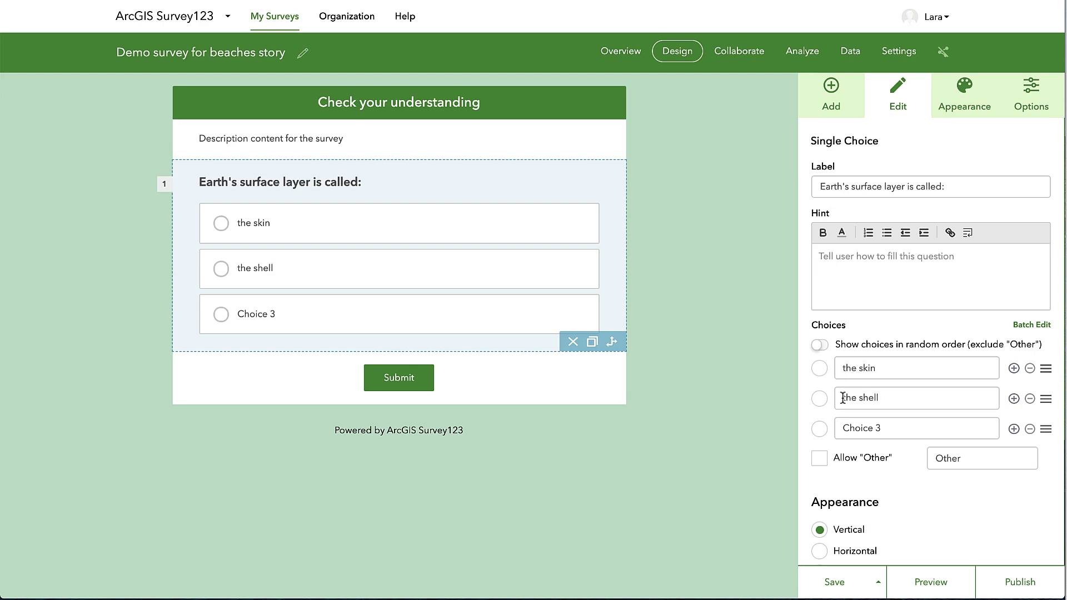
triple_click(842, 428)
text(the crust)
scroll(820, 477, down, 2)
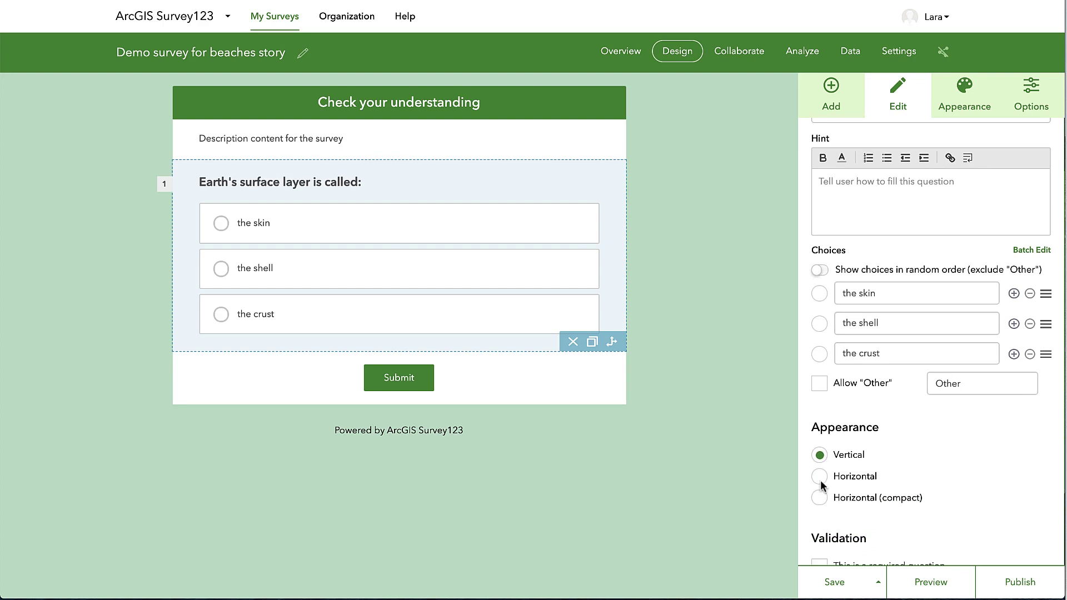
click(820, 498)
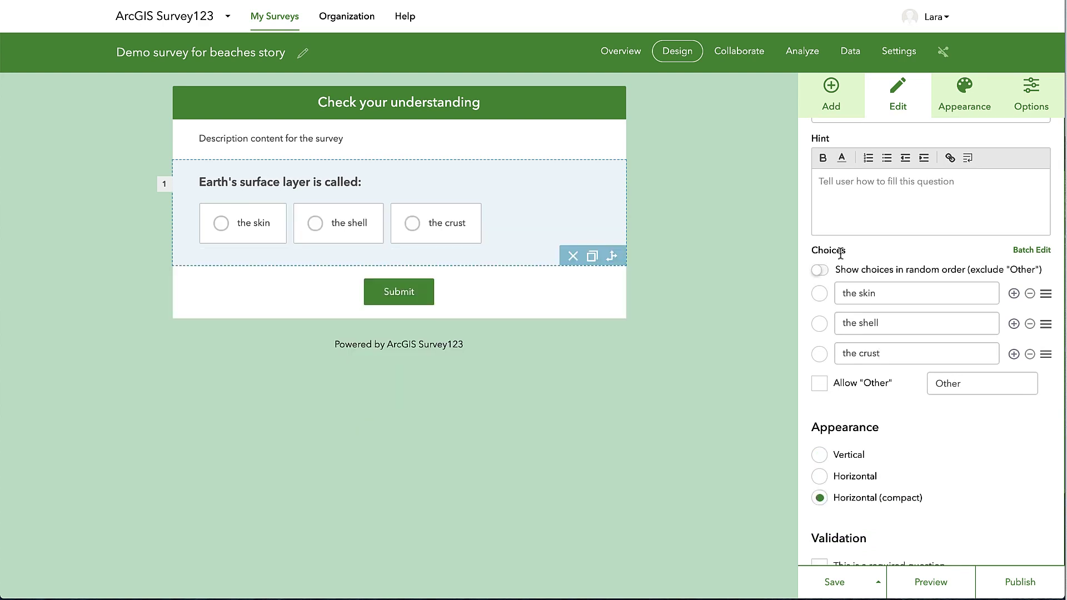
click(831, 85)
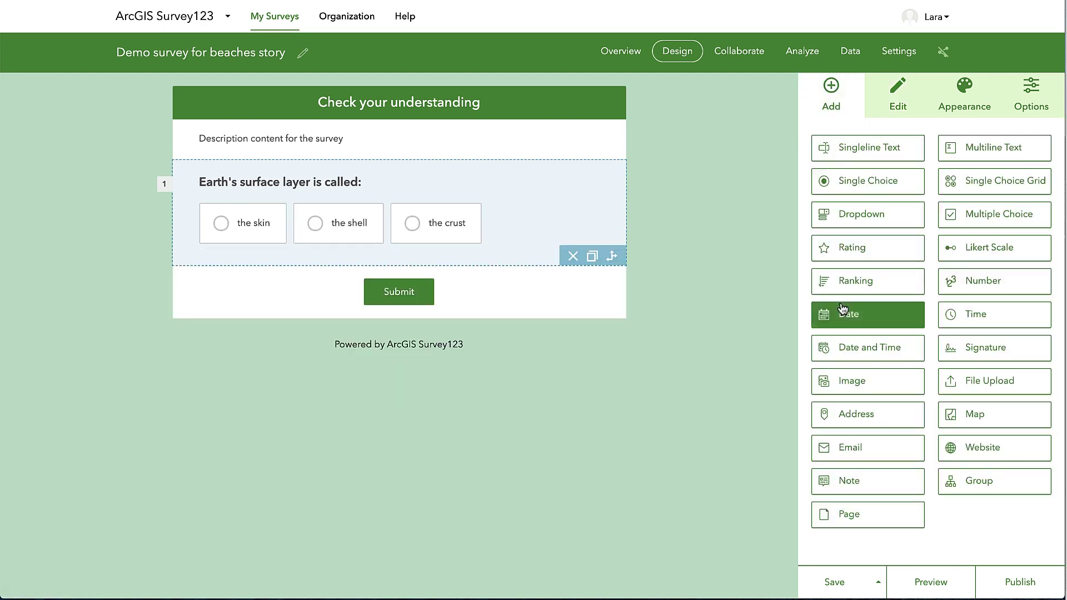
Add a note labelled 'the skin' with review-this-section feedback.
click(823, 479)
triple_click(820, 186)
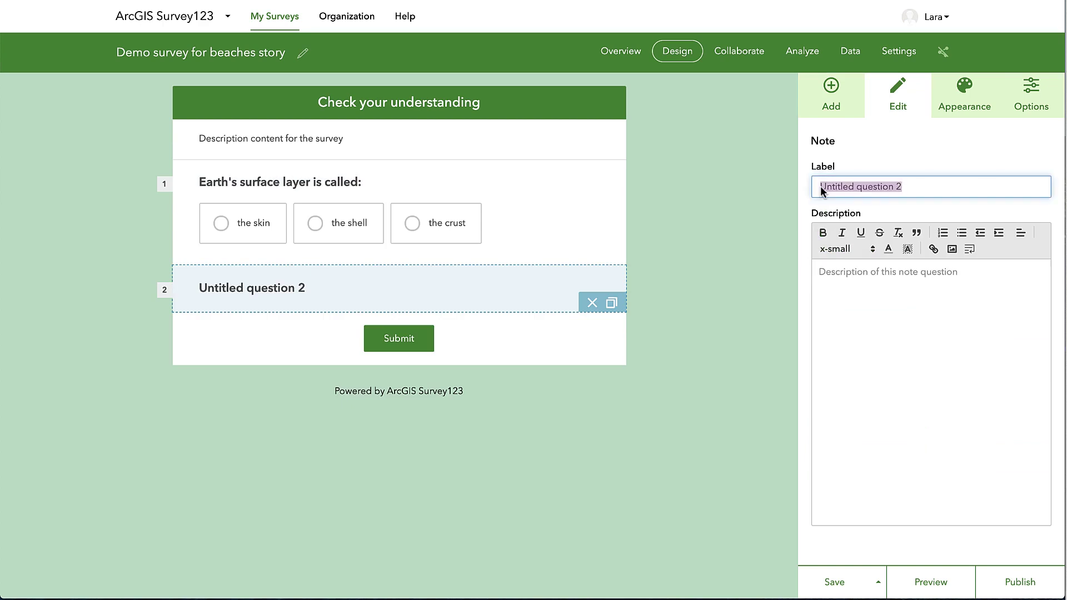
text(the skin)
click(818, 272)
text(No, please review this section)
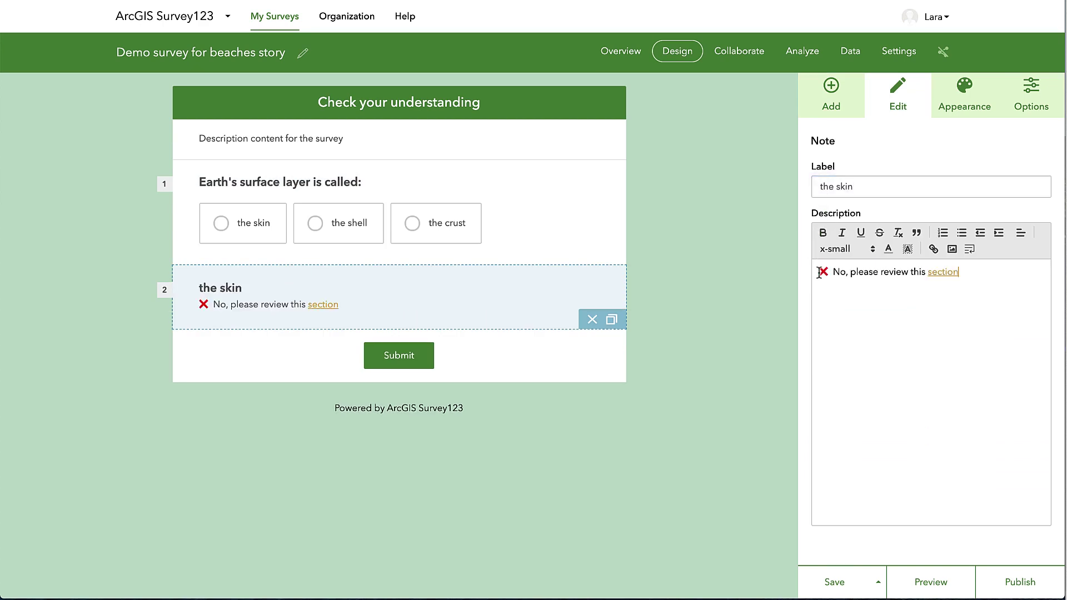
Add a second note labelled 'the shell' with the same review-this-section feedback.
click(832, 91)
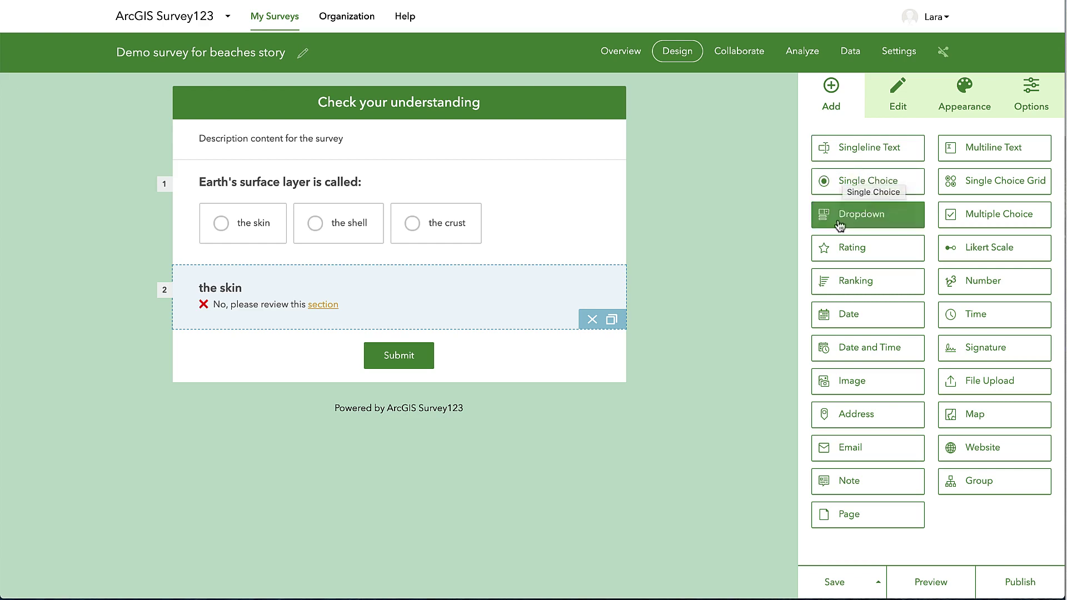
click(822, 483)
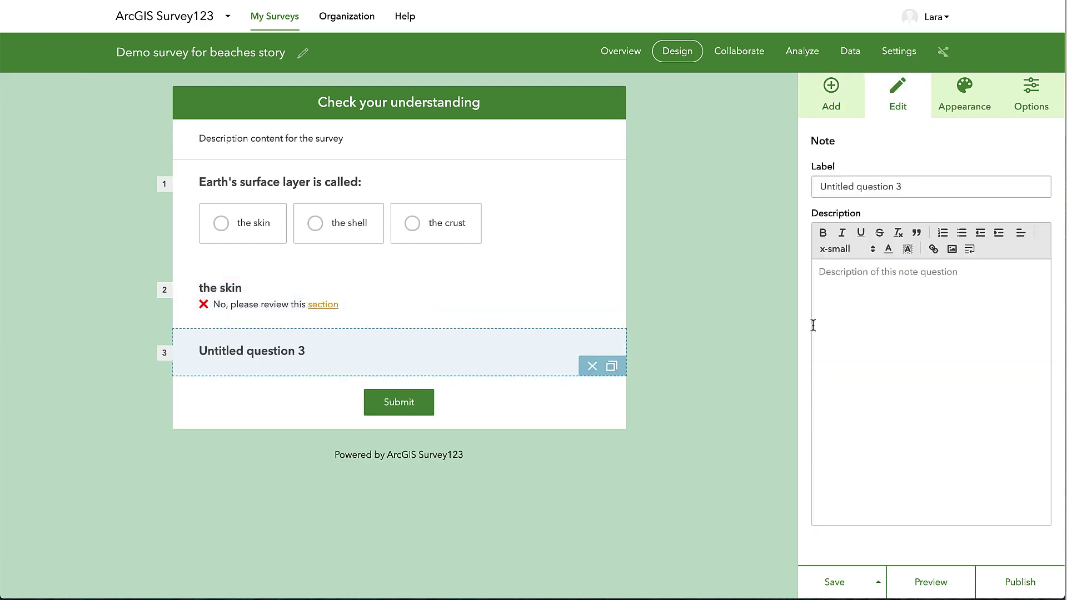
triple_click(823, 179)
text(the shell)
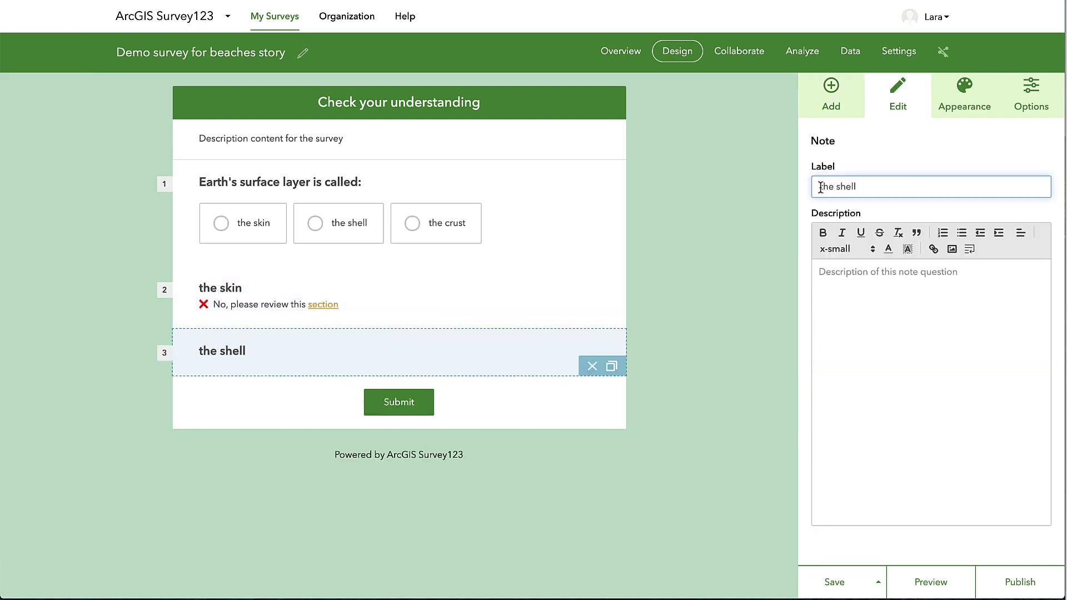
click(818, 275)
text(No, please review this section)
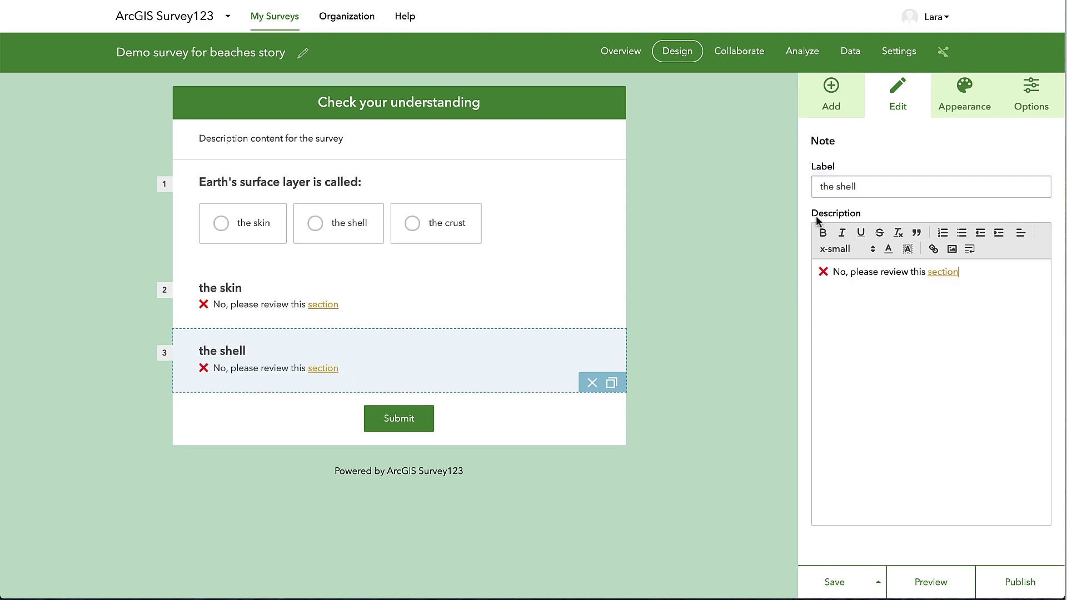
Add a third note labelled 'the crust' explaining that it is the correct answer.
click(831, 92)
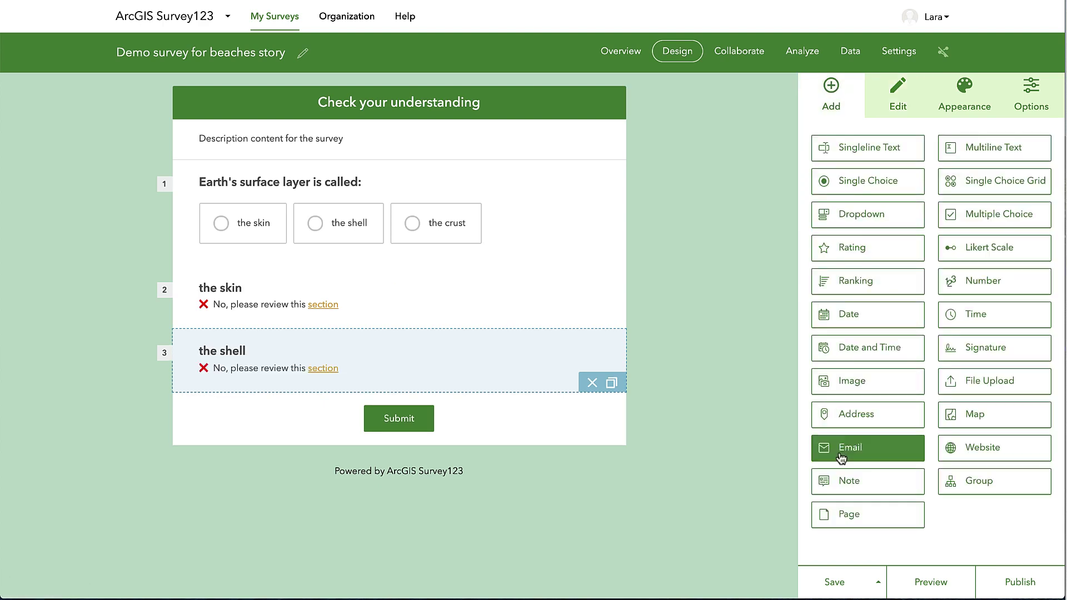
click(825, 472)
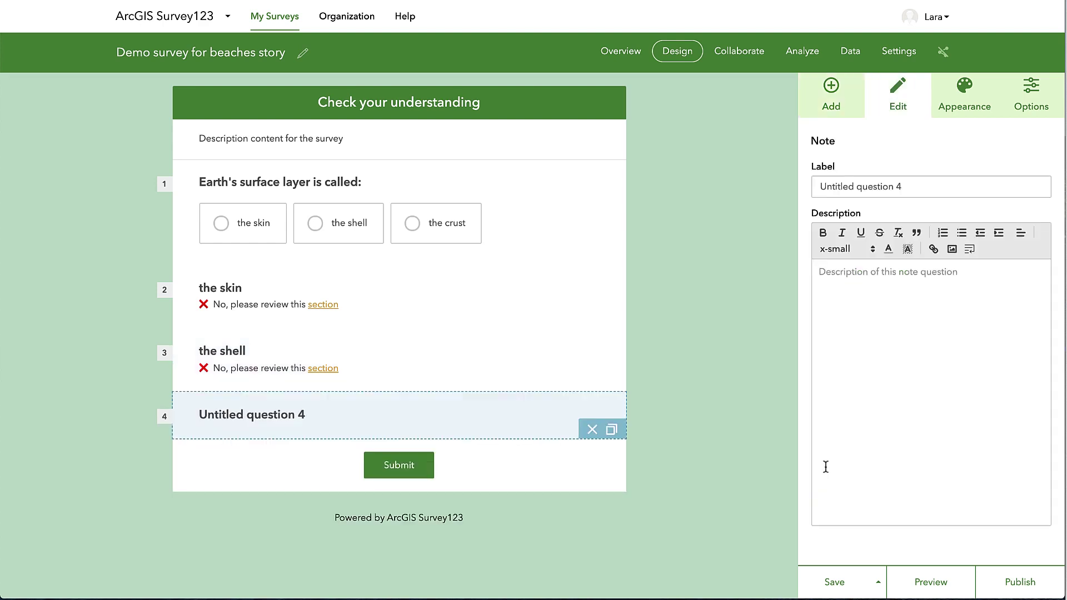
triple_click(820, 185)
text(the crust)
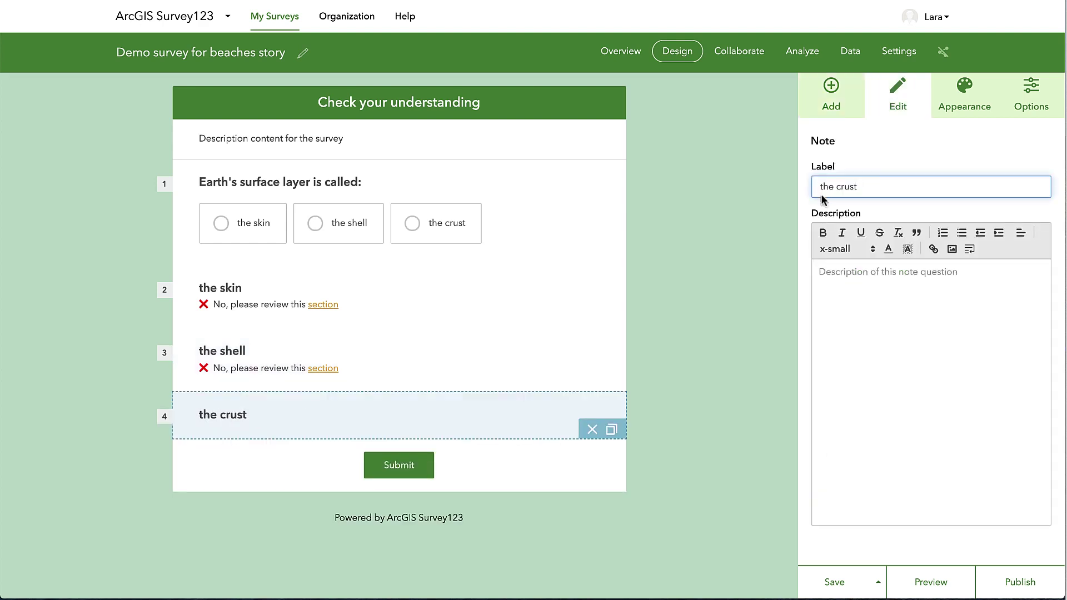
click(821, 272)
text(✅ Correct. The outer layer of Earth is called the crust. It is made mostly of rocks and minerals.)
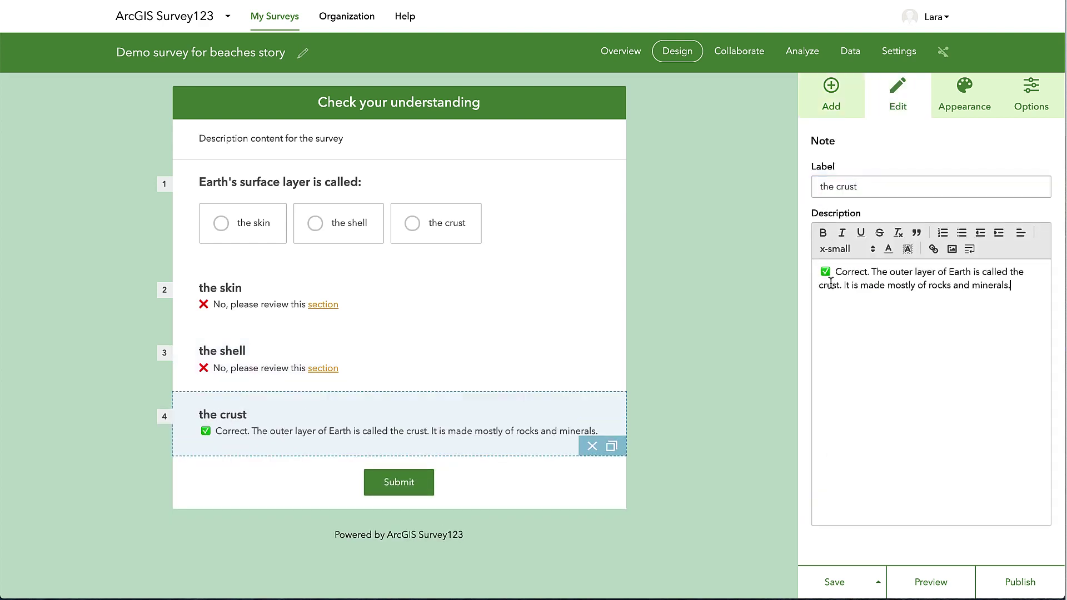
click(674, 221)
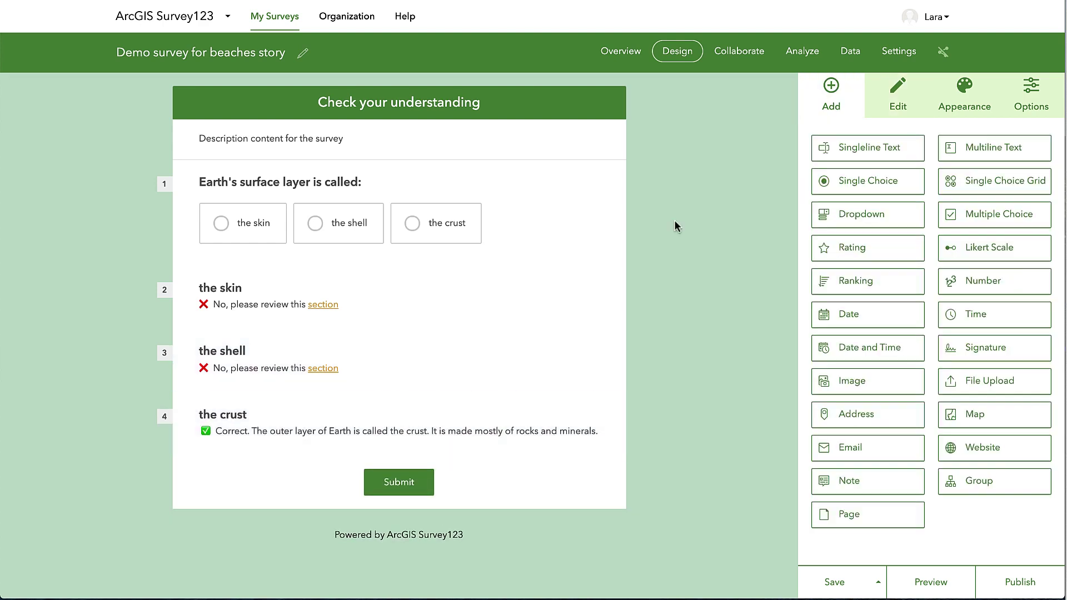
On question 1, add a display rule showing the skin note when 'the skin' is chosen.
click(609, 257)
click(612, 257)
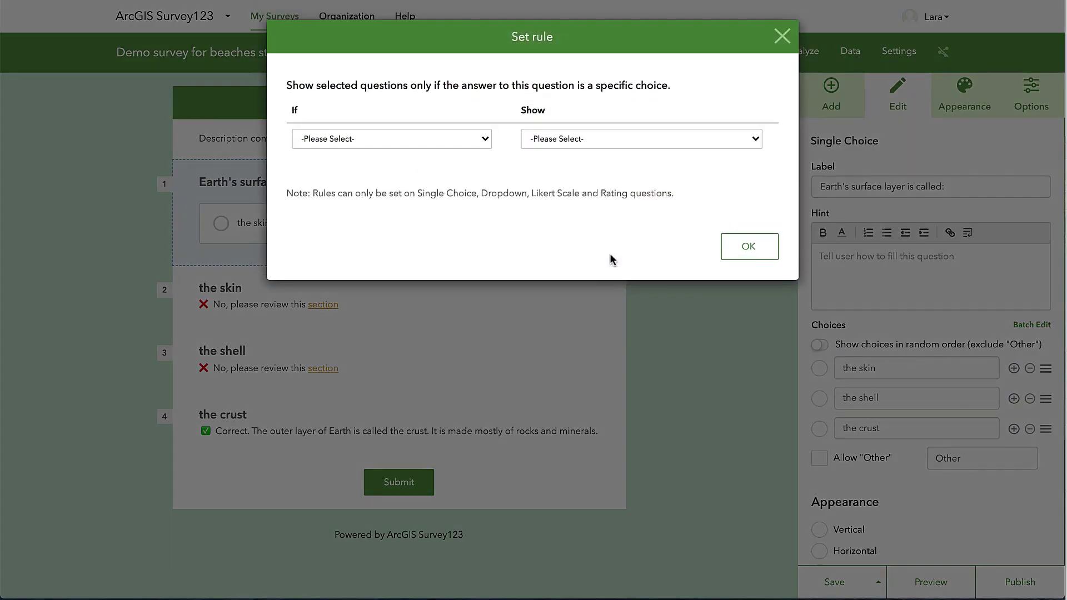
click(485, 139)
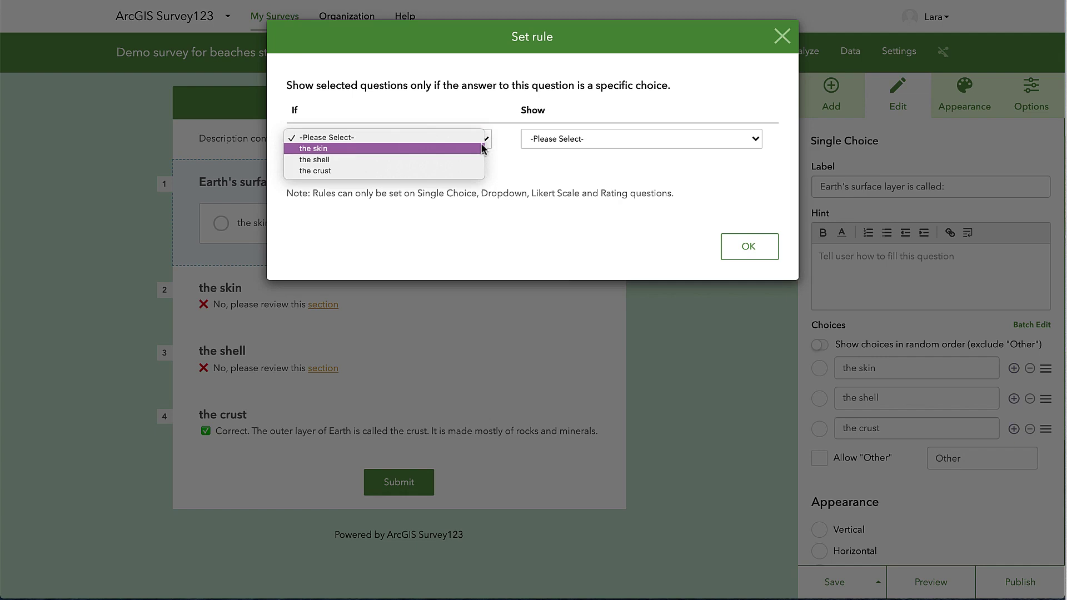
click(482, 149)
click(556, 146)
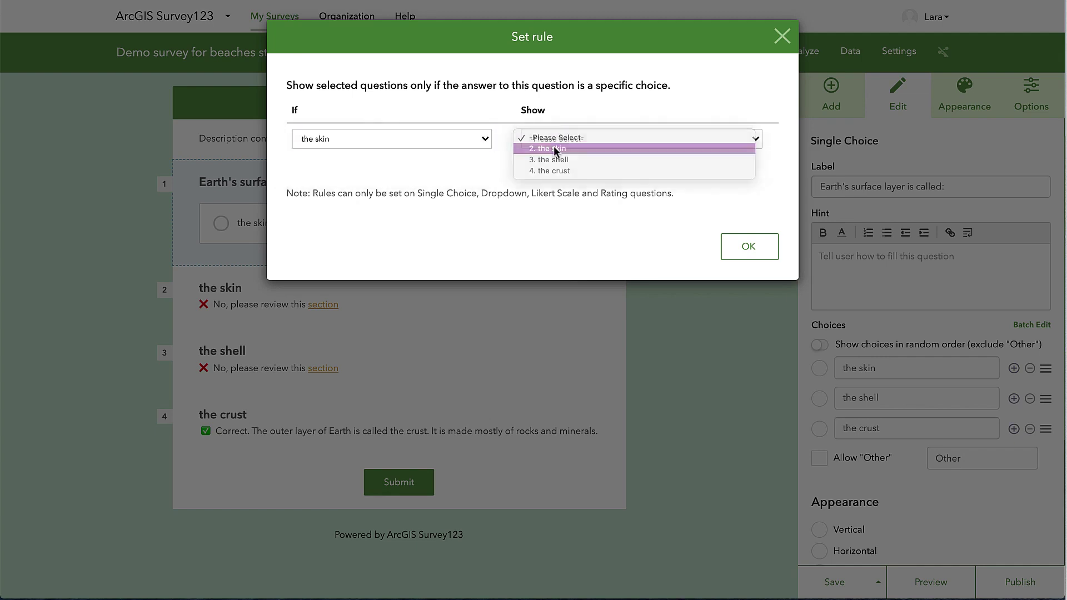
click(550, 150)
Add matching rules for the shell and the crust notes, then confirm.
click(479, 167)
click(477, 188)
click(554, 165)
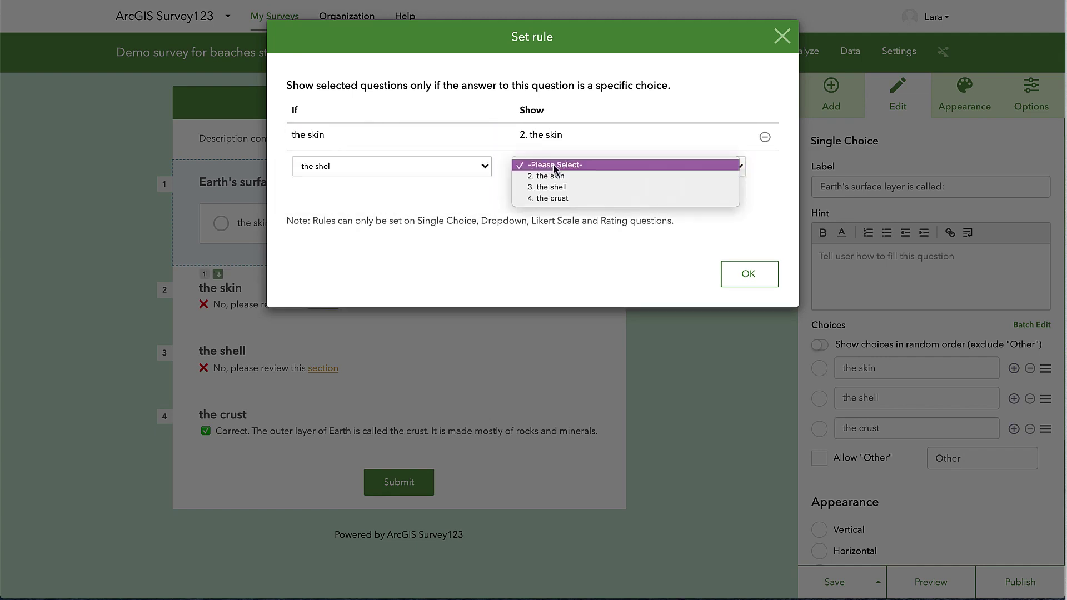
click(554, 188)
click(477, 193)
click(477, 226)
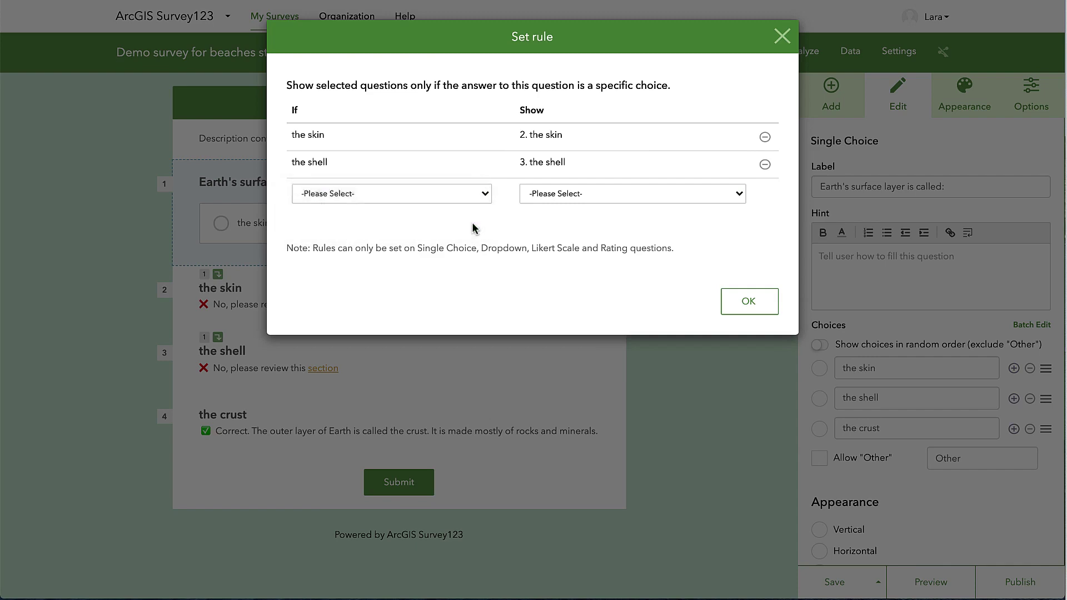
click(537, 194)
click(548, 225)
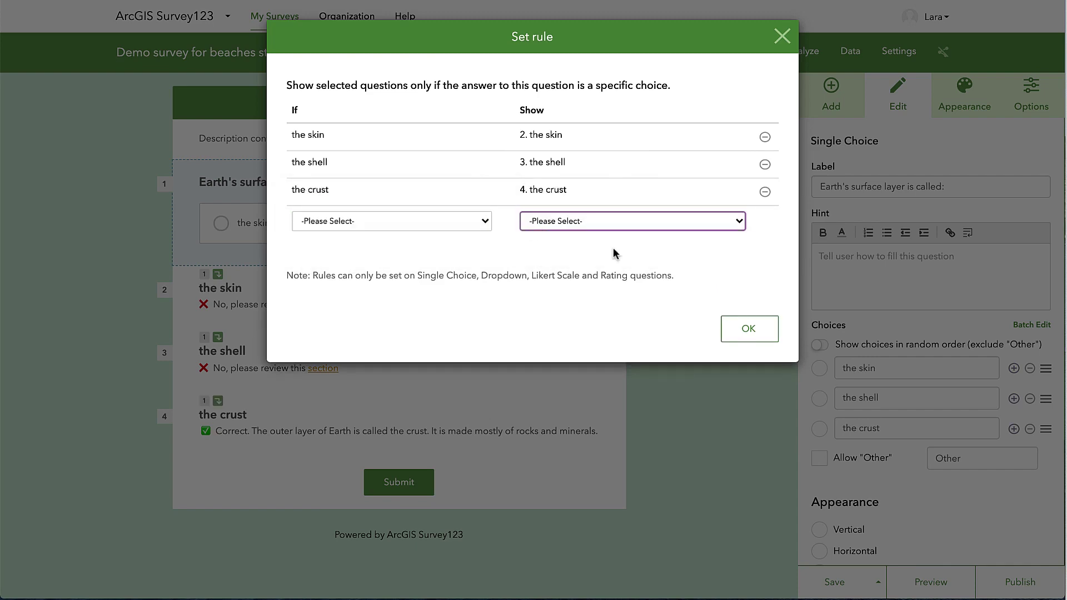
click(746, 327)
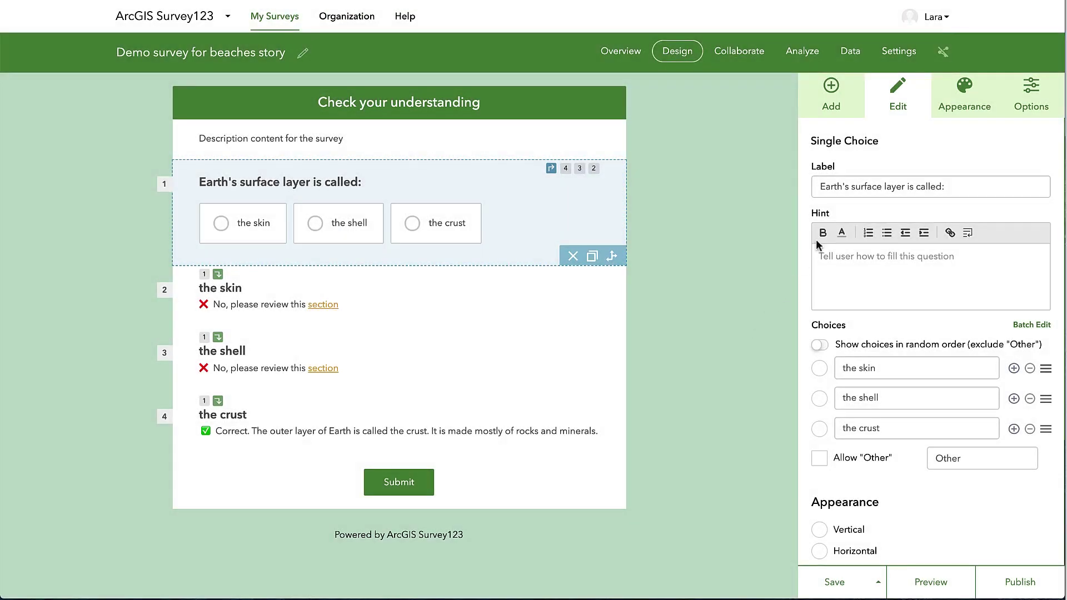
Add a dropdown question below the crust note labelled 'The process of rocks breaking apart is:'.
click(832, 89)
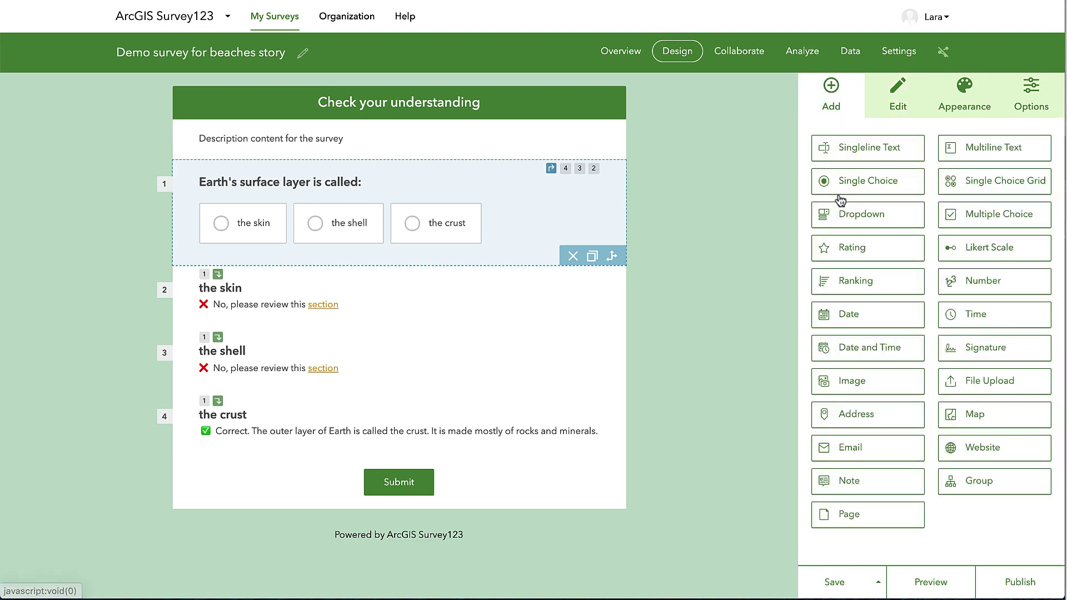
click(833, 215)
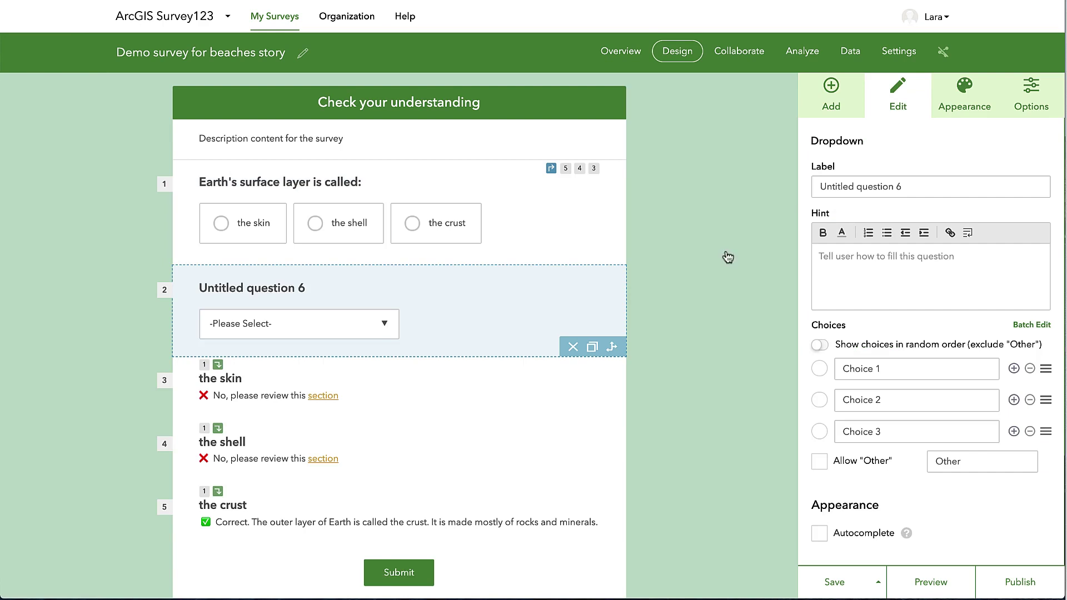
scroll(528, 293, down, 1)
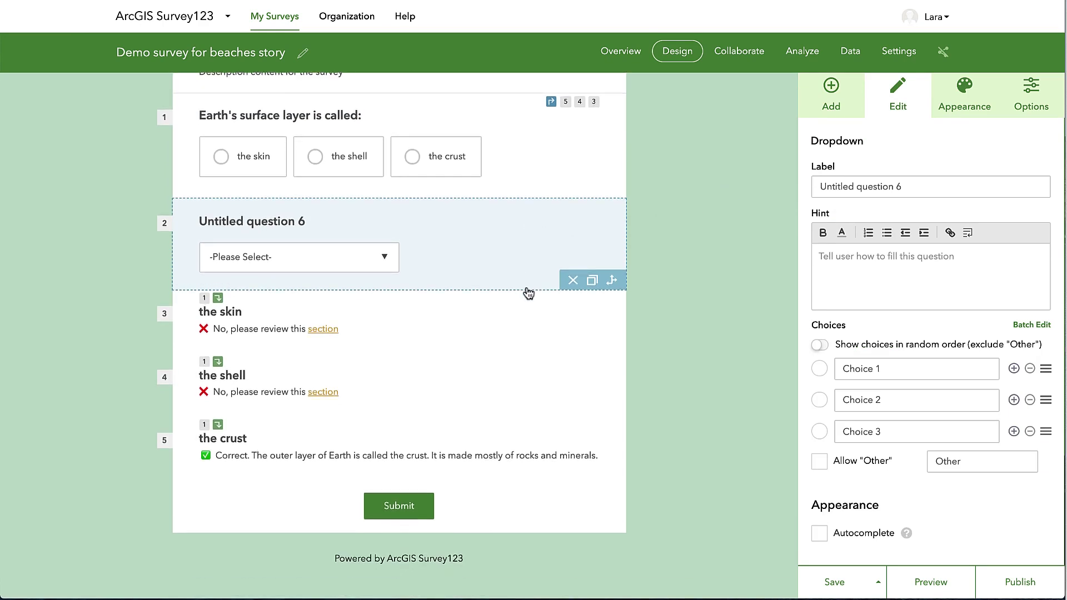
drag(460, 227, 436, 467)
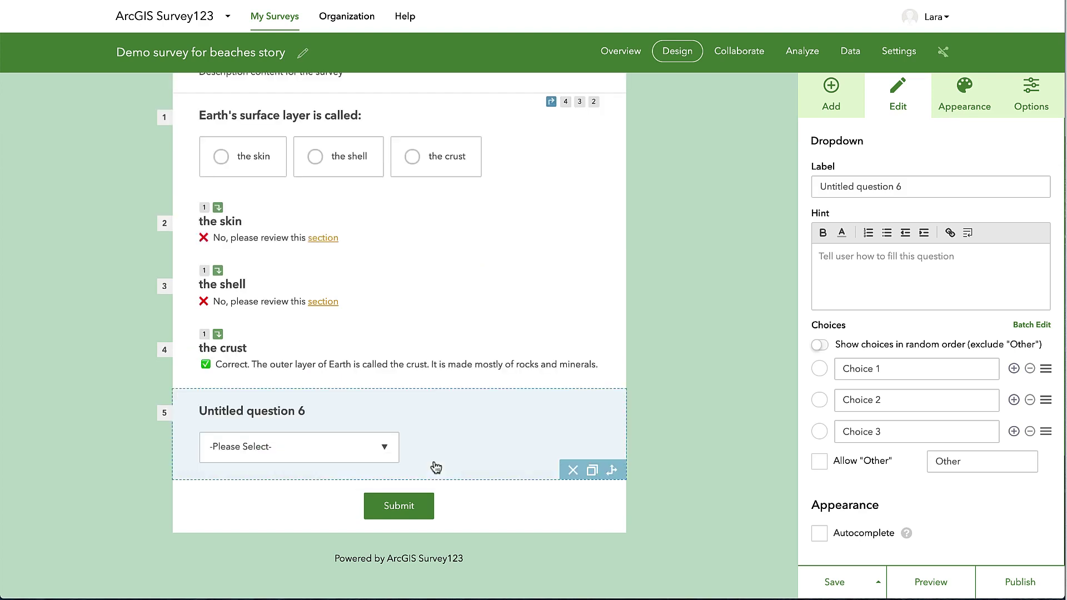
click(819, 187)
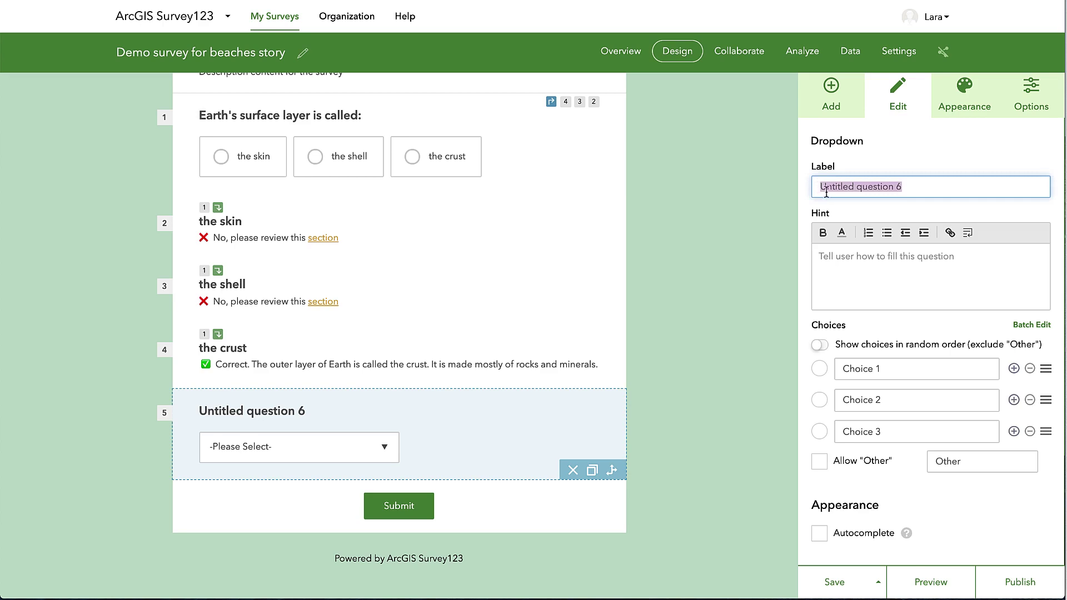
text(The process of rocks breaking apart is)
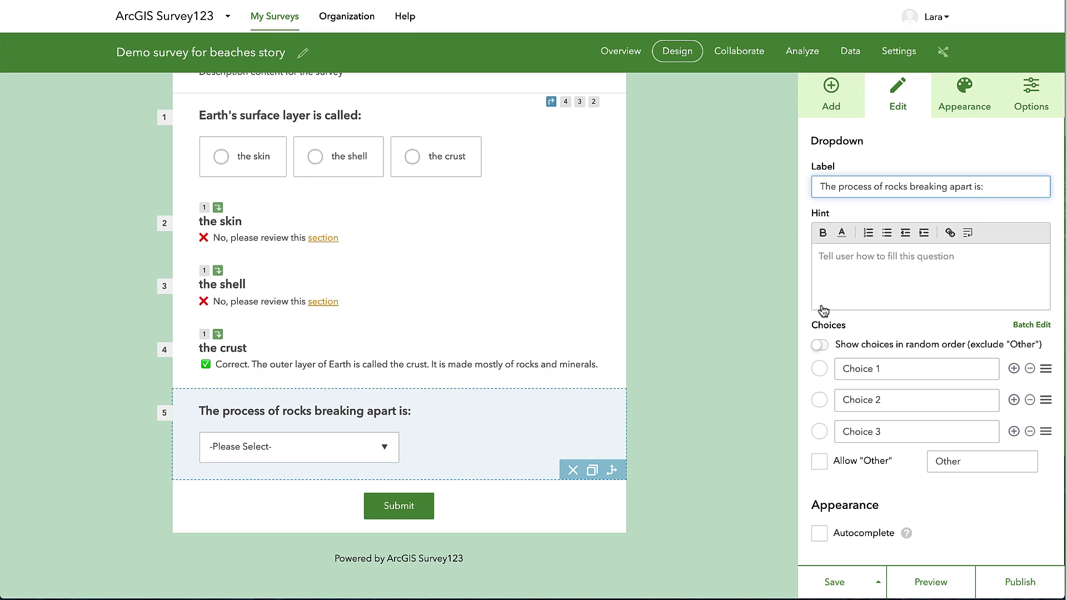
Rename the dropdown's choices to weathering, erosion and deposition.
click(849, 369)
text(weathering)
click(845, 400)
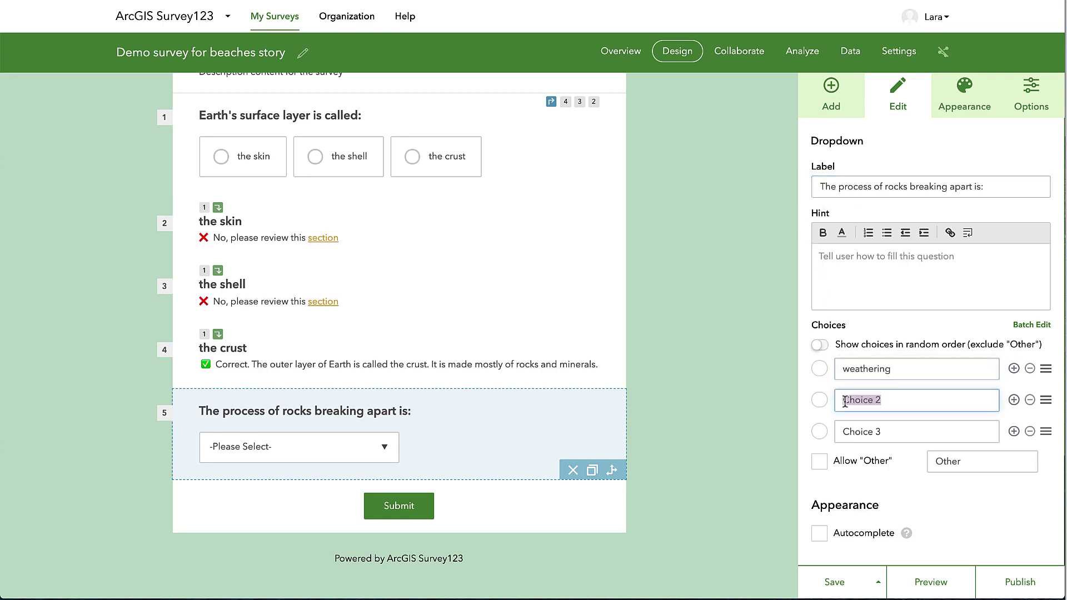
text(erosion)
click(842, 433)
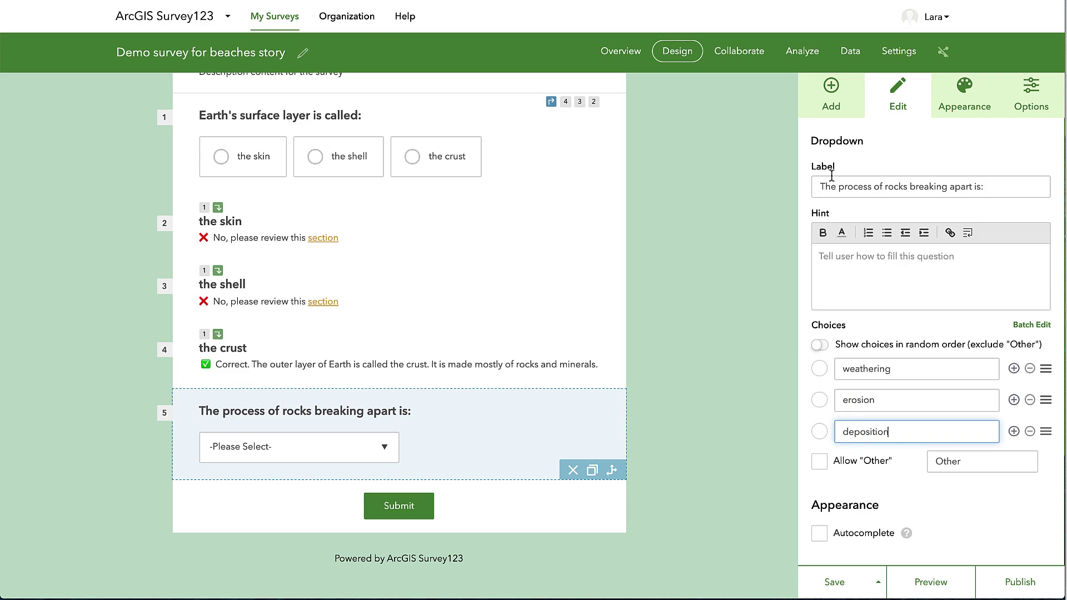
click(831, 89)
Add a note labelled 'weathering' with the correct-answer feedback.
click(841, 480)
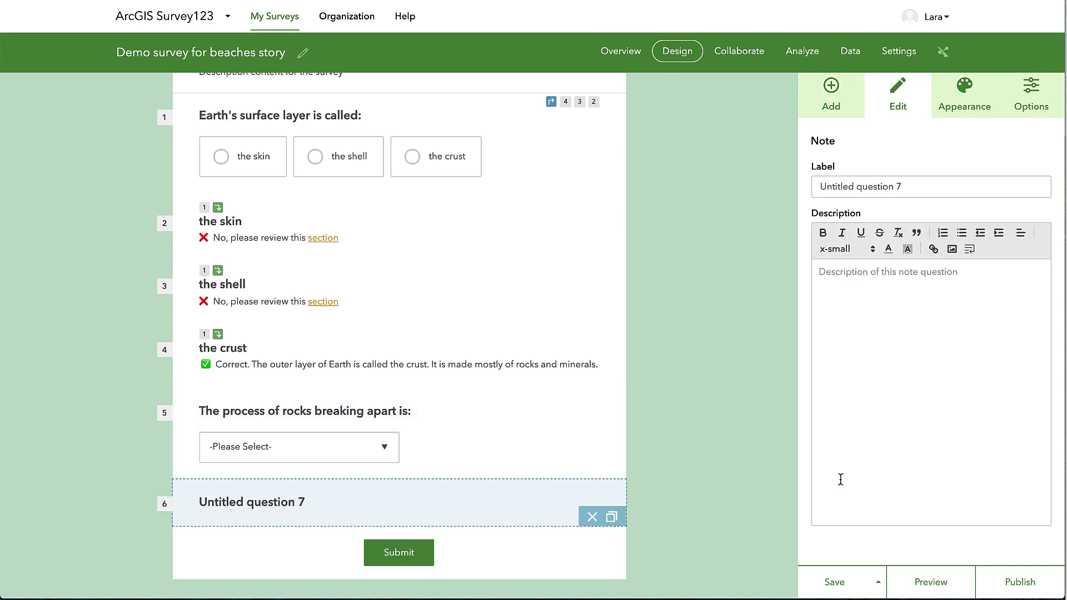
click(821, 186)
text(weathering)
click(820, 272)
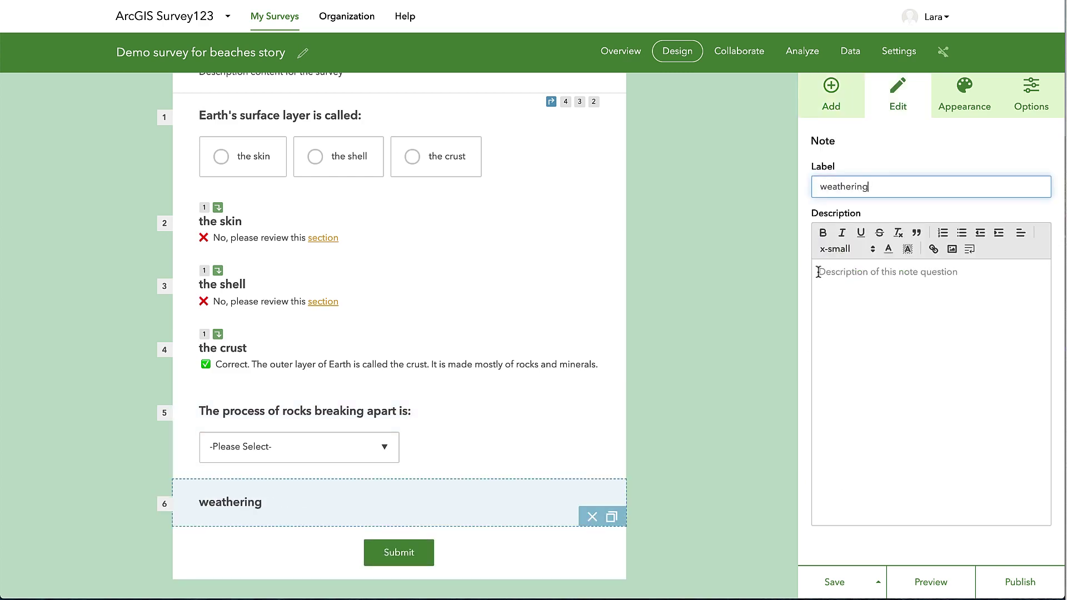
text(✅ Correct. Weathering happens when water rubs over the surface of a rock and breaks it into smaller pieces. Weathering also happens when chemicals, wind, or ice break rock into smaller rocks.)
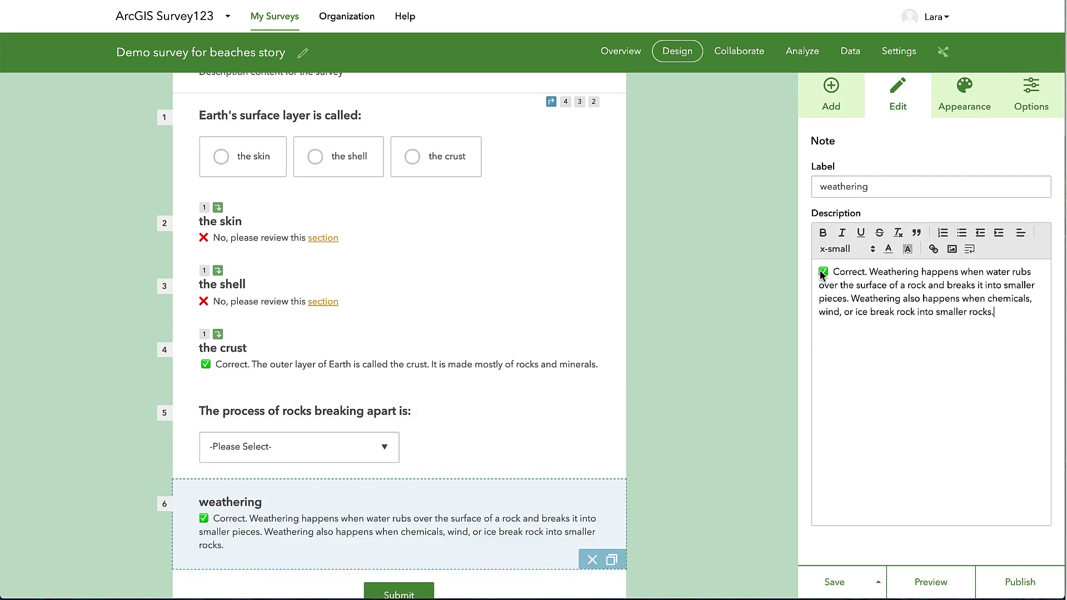
Add an 'erosion' note saying 'Not quite, review this section.'.
click(831, 92)
click(835, 480)
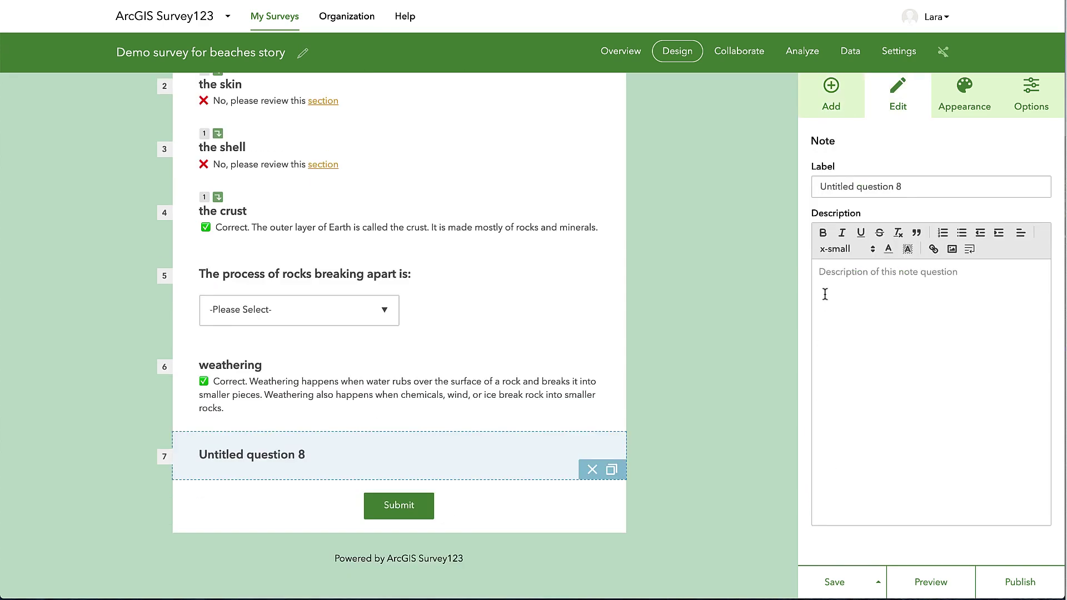
click(817, 189)
text(erosion)
click(819, 271)
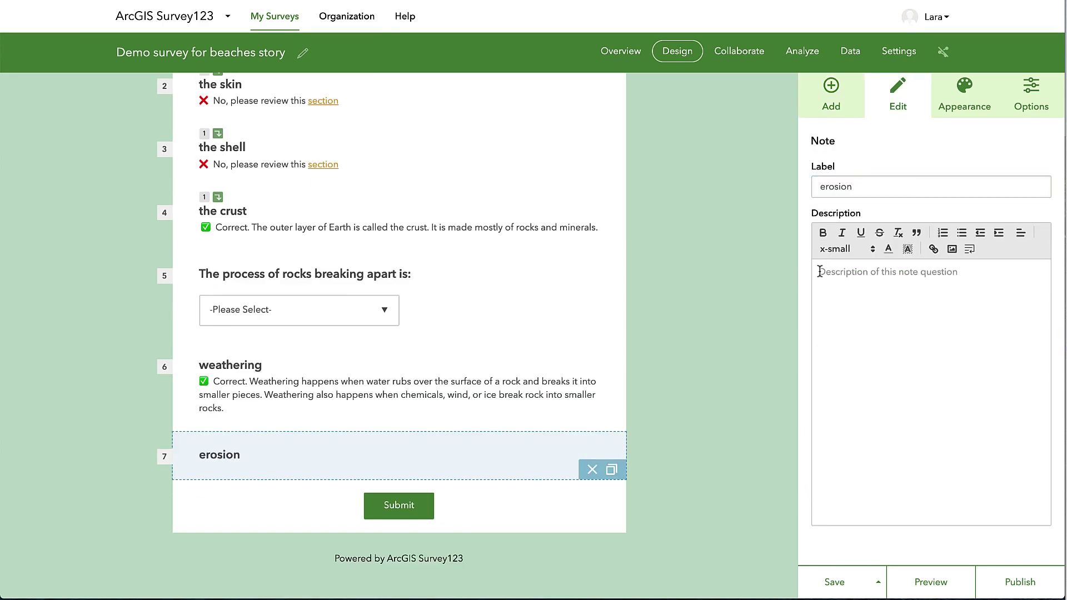
text(❌ Not quite, review this section.)
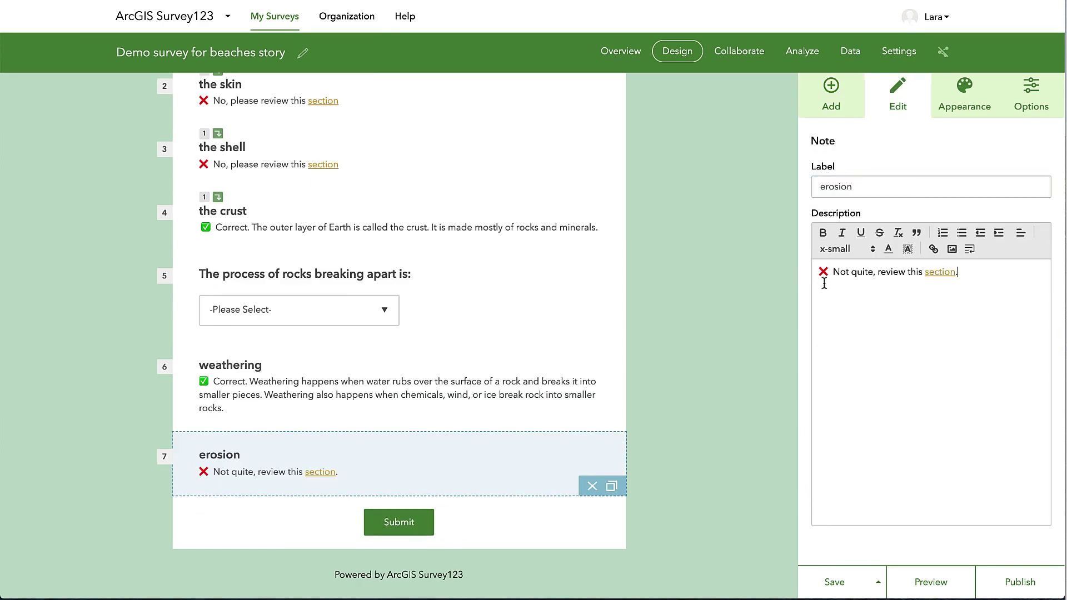
Add a 'deposition' note with the same 'Not quite' feedback.
click(832, 93)
click(835, 477)
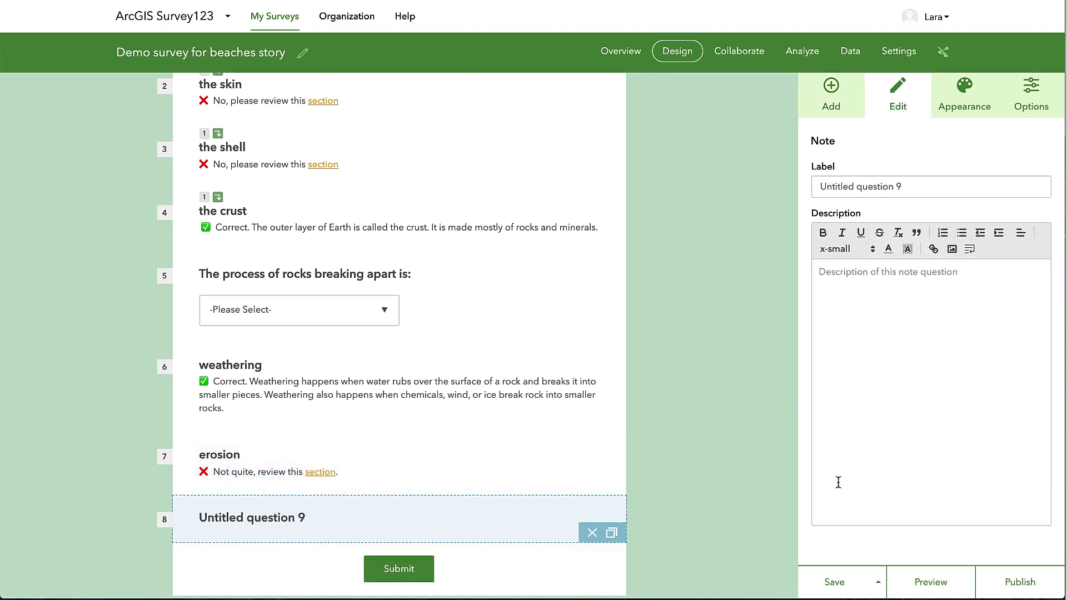
triple_click(819, 188)
text(deposition)
click(844, 288)
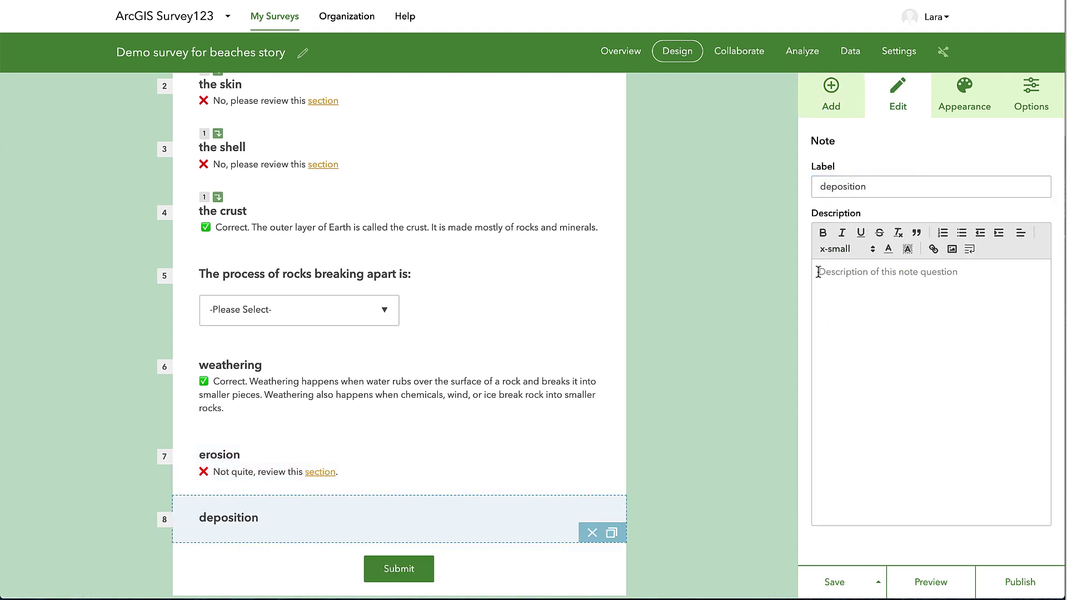
text(❌ Not quite, review this section.)
On question 5's display rules, show note 6 when weathering is chosen.
click(600, 322)
click(613, 333)
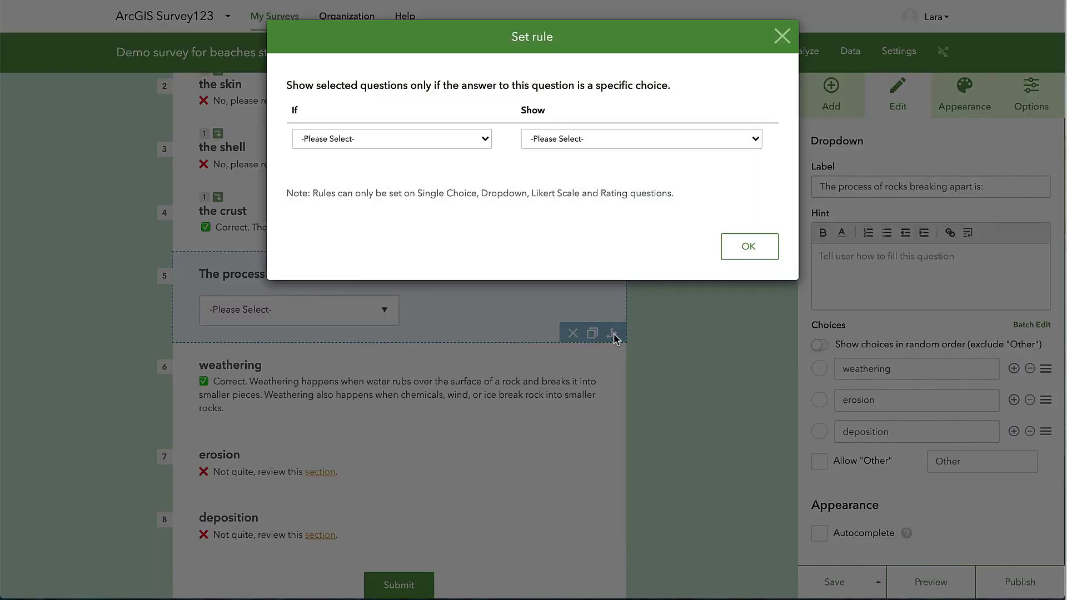
click(485, 143)
click(479, 150)
click(537, 143)
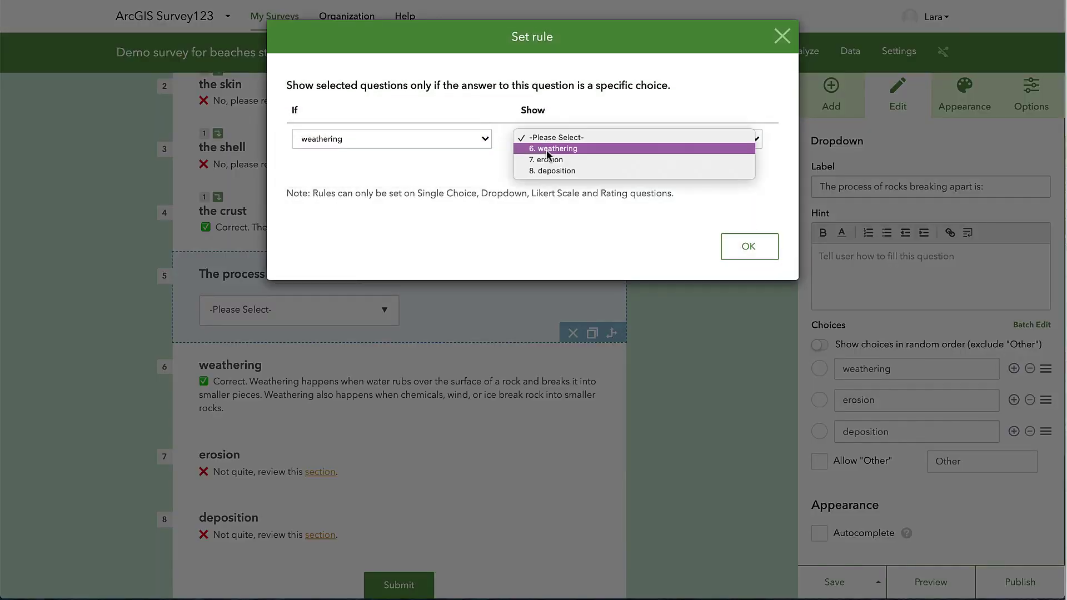
click(533, 149)
Add rules showing note 7 for erosion and note 8 for deposition, then confirm.
click(485, 166)
click(322, 184)
click(534, 166)
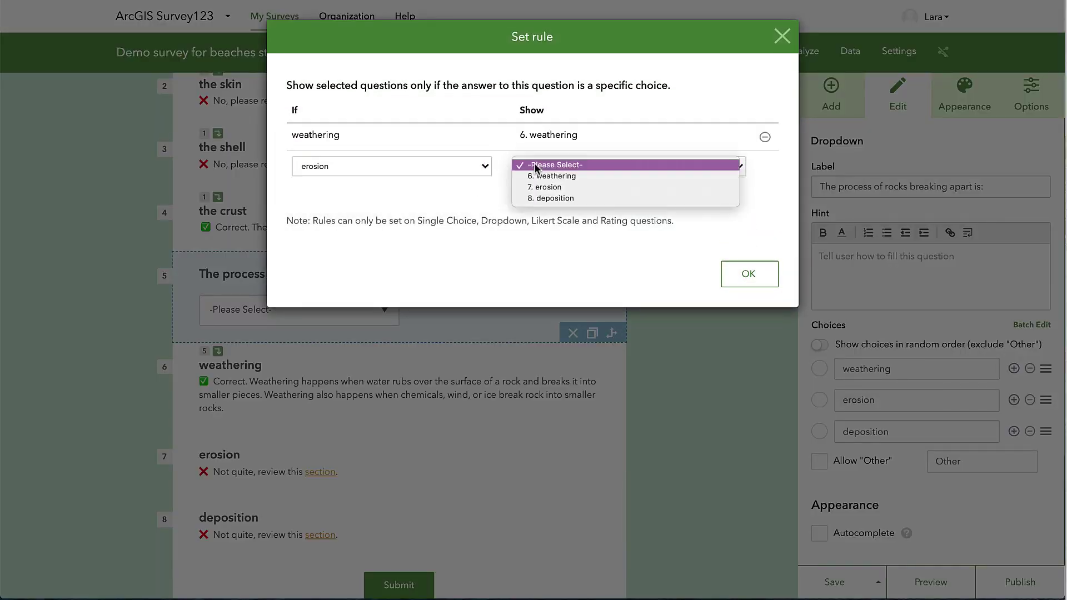
click(538, 186)
click(485, 193)
click(322, 227)
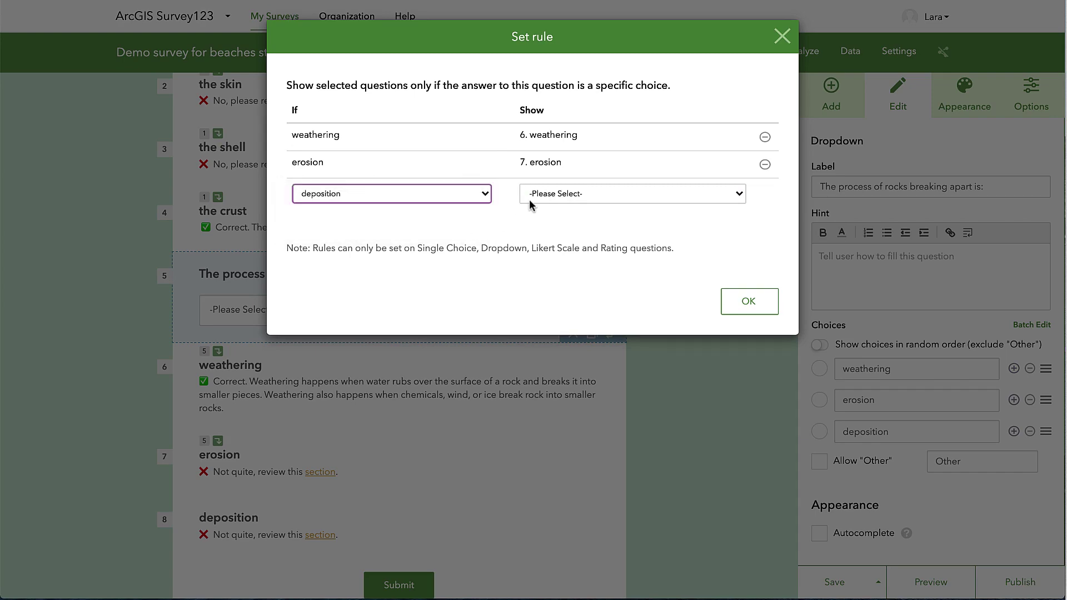
click(555, 193)
click(537, 223)
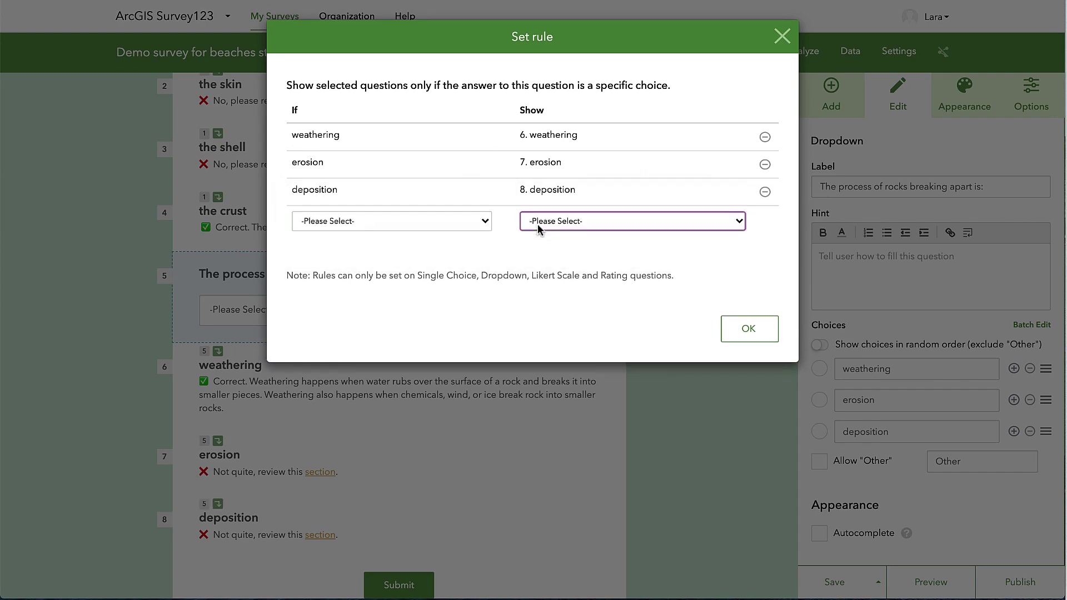
click(748, 329)
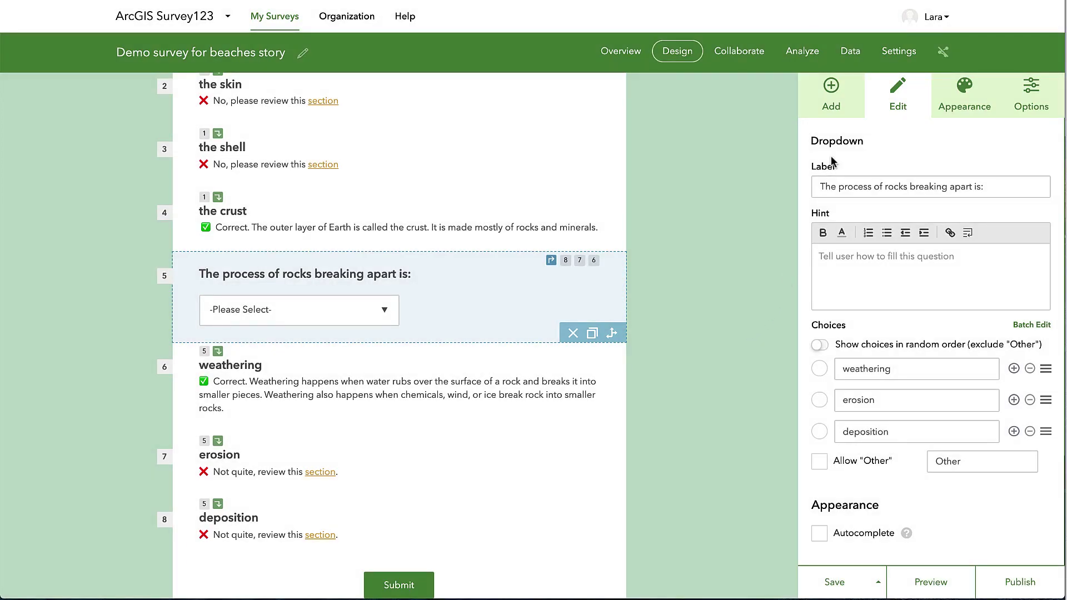
Add a Single Choice question and move it below the deposition note.
click(831, 89)
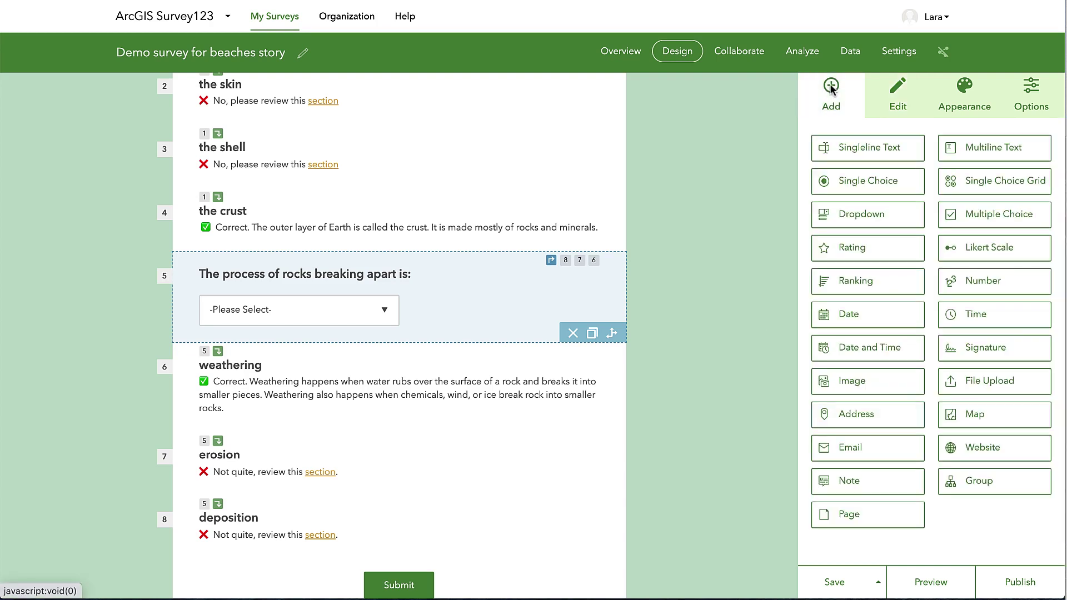
click(835, 186)
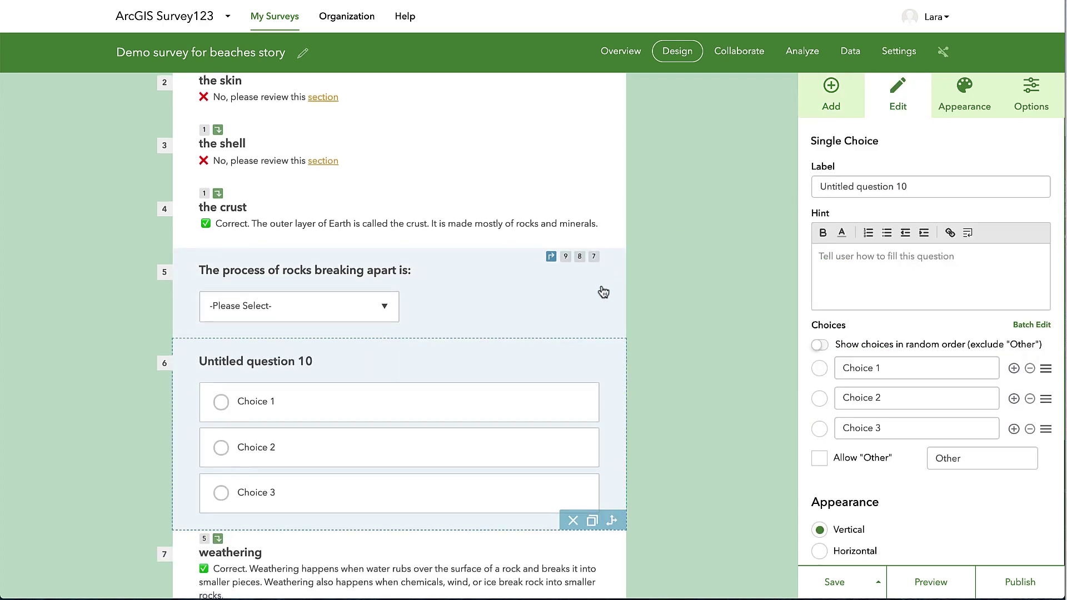
scroll(603, 291, down, 5)
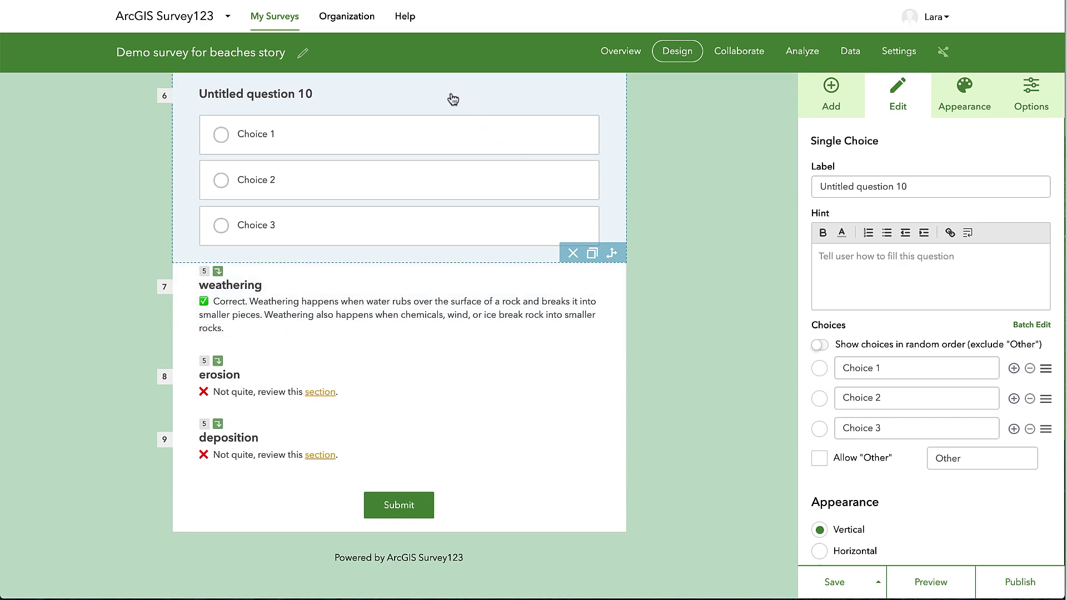
drag(452, 98, 382, 466)
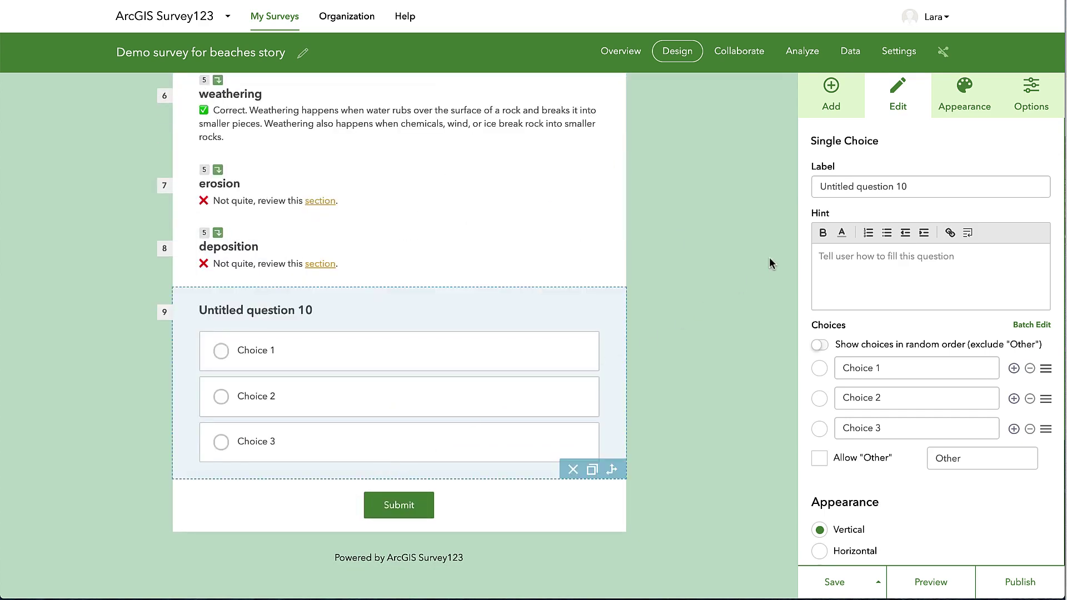
Paste in the minerals question label, set Horizontal (compact) layout, and select the first note's label.
triple_click(819, 186)
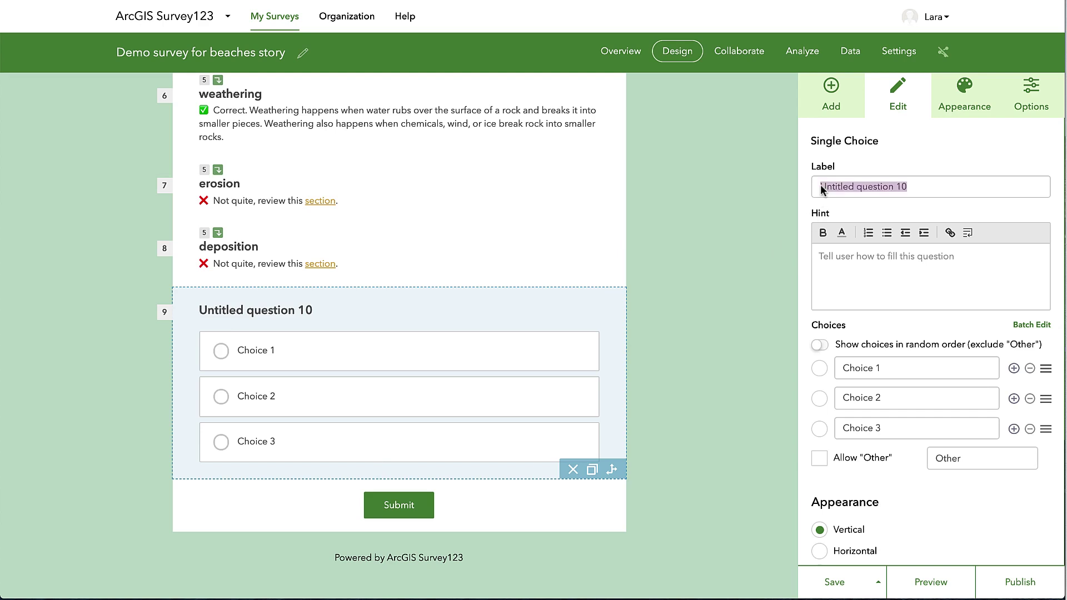
text(What are two of the most common minerals in Earth’s crust?)
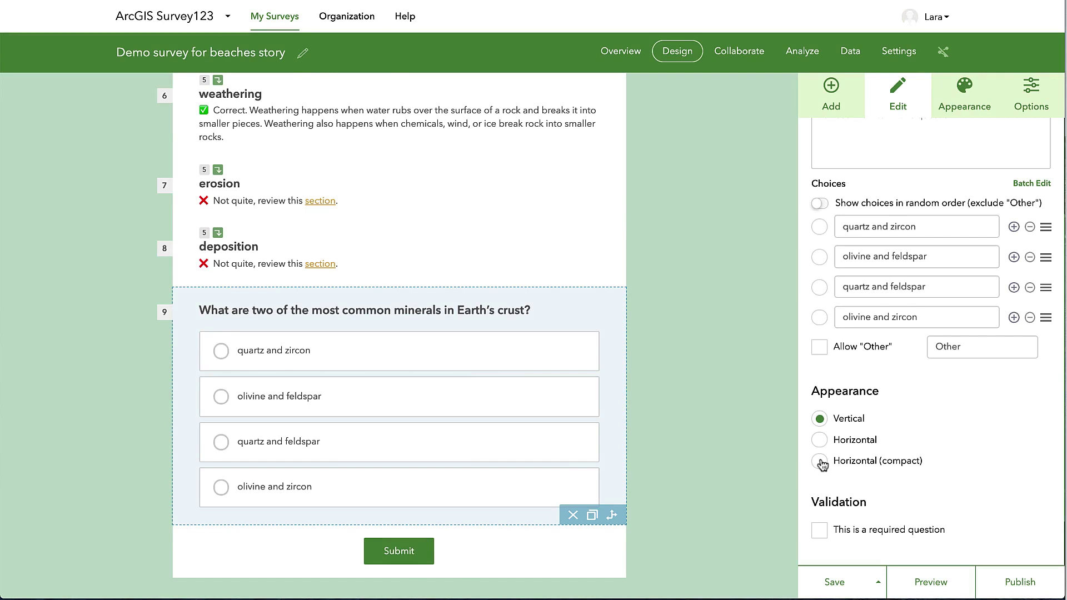
click(820, 461)
scroll(822, 463, up, 3)
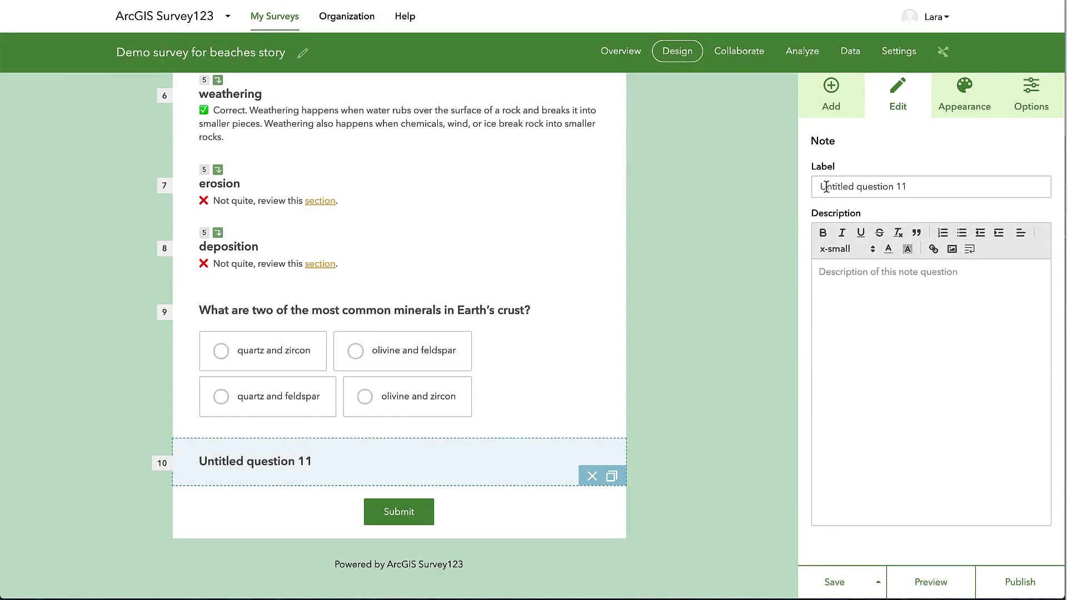
triple_click(824, 187)
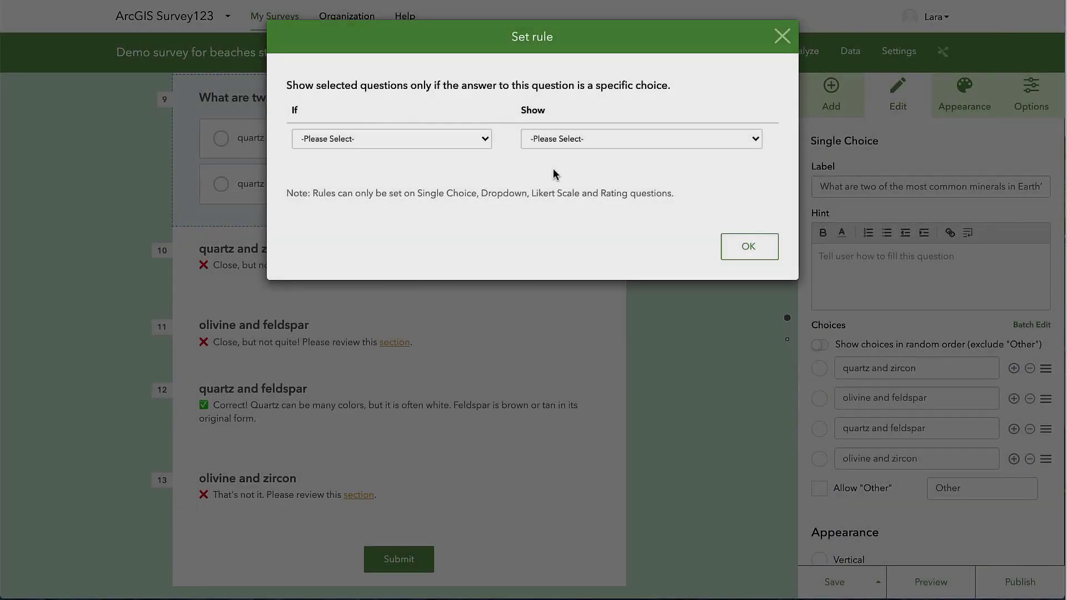
Add minerals rules showing feedback notes for 'quartz and zircon' and 'olivine and feldspar'.
click(481, 140)
click(481, 148)
click(537, 140)
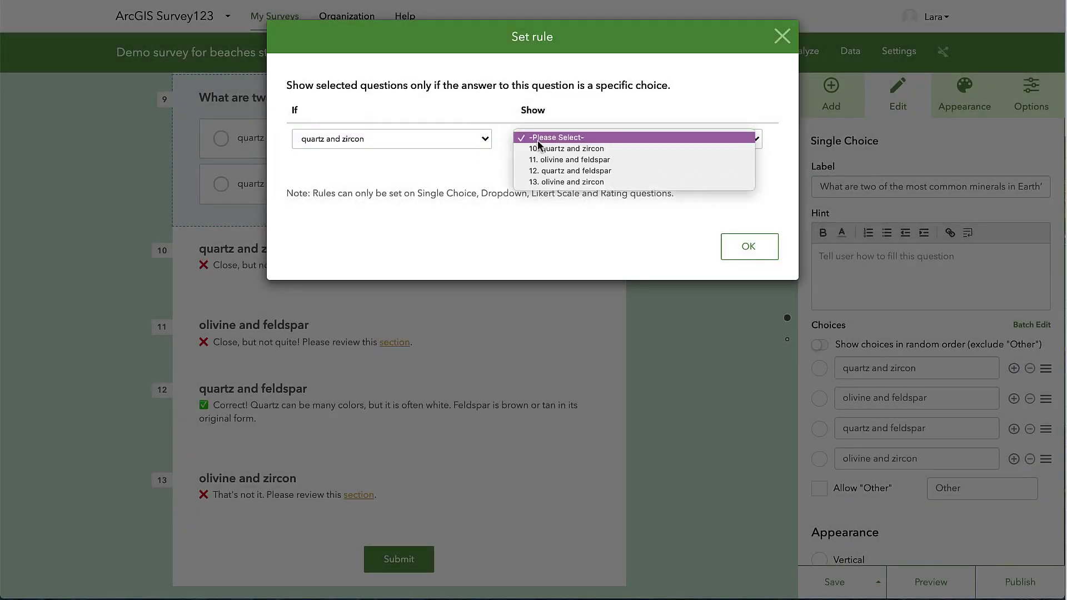
click(538, 147)
click(478, 166)
click(456, 186)
click(528, 167)
click(530, 186)
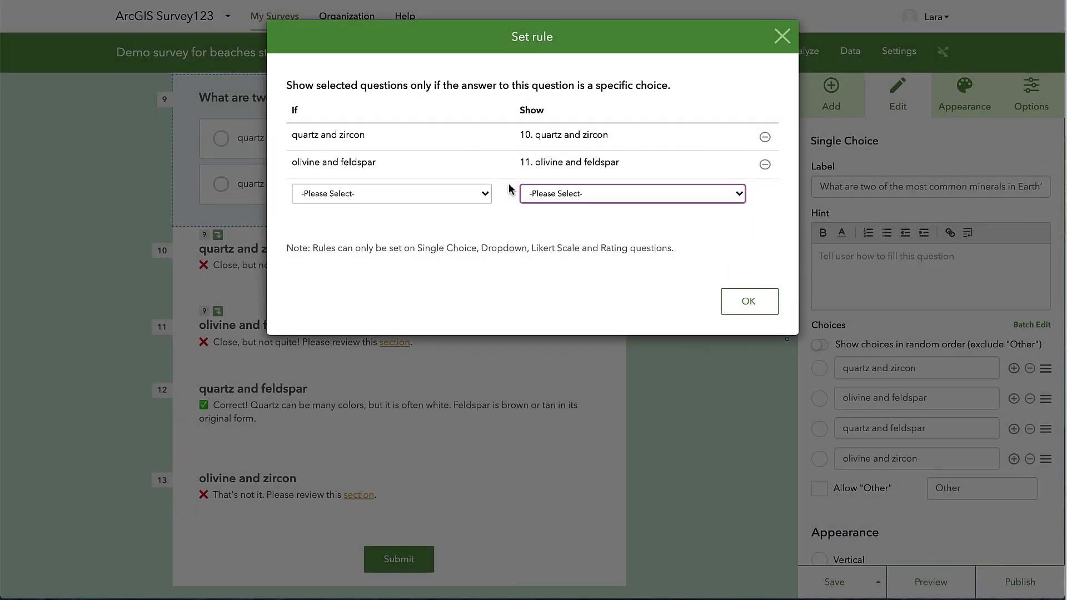
Add rules: quartz and feldspar shows note 12, olivine and zircon shows note 13.
click(481, 194)
click(478, 228)
click(533, 194)
click(535, 225)
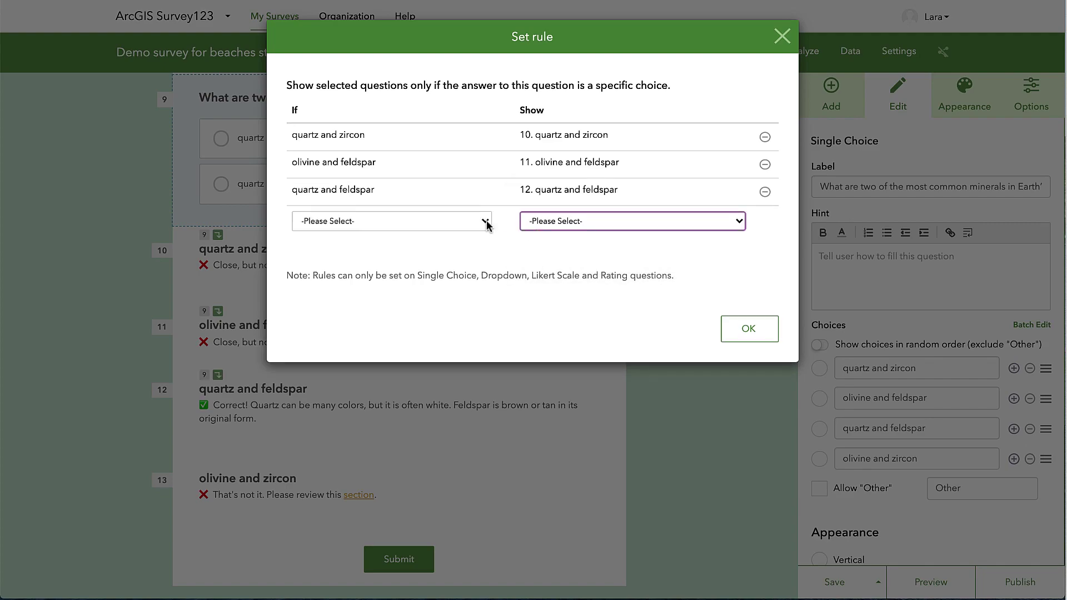
click(488, 220)
click(478, 263)
click(534, 220)
click(540, 264)
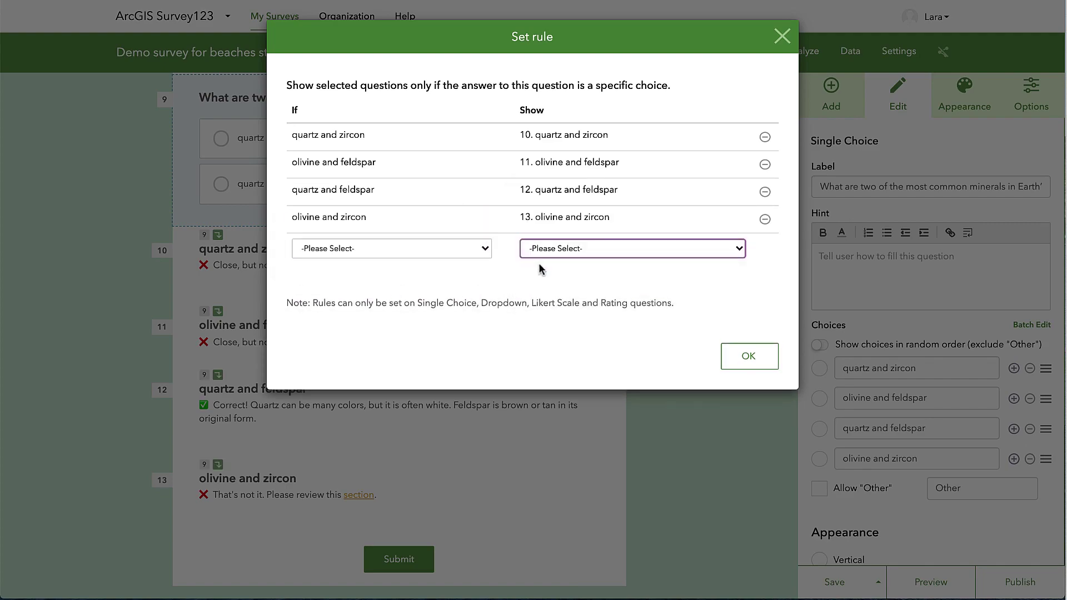
click(748, 356)
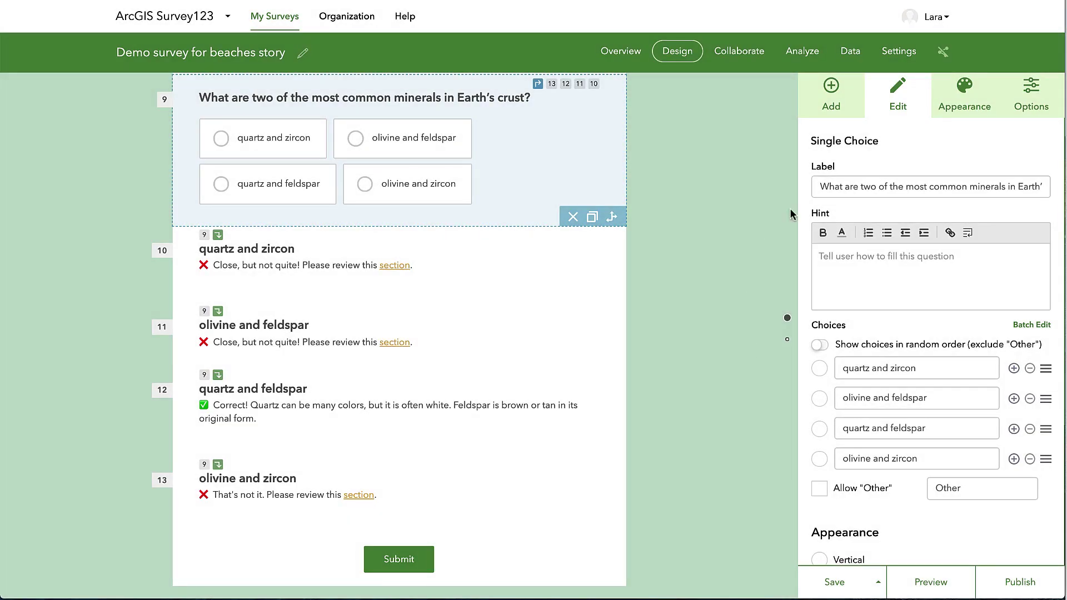
Turn off the survey description and footer on the Appearance tab.
click(964, 95)
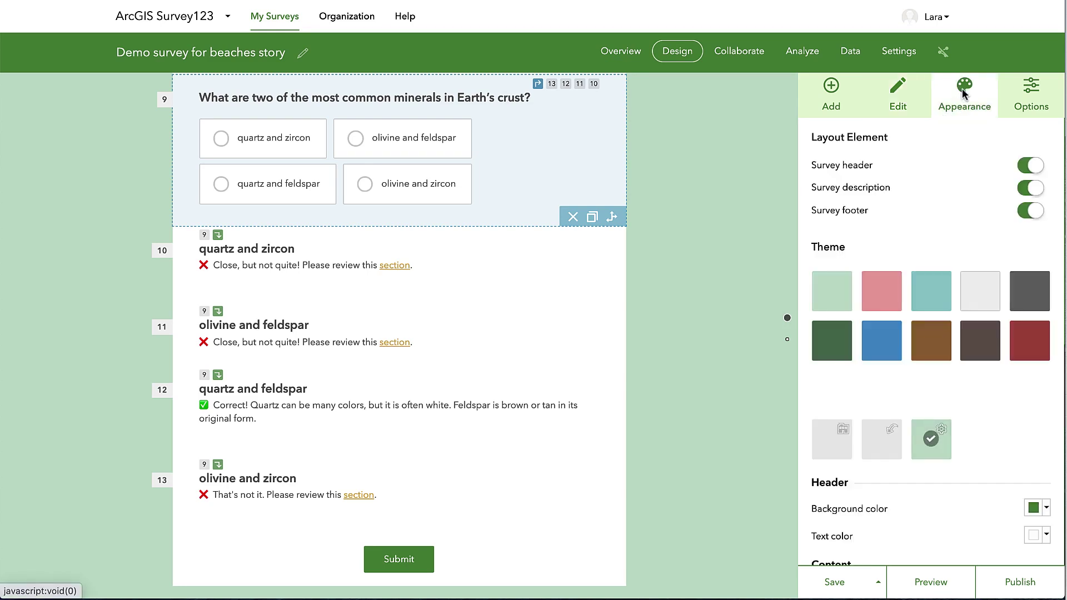
click(1029, 189)
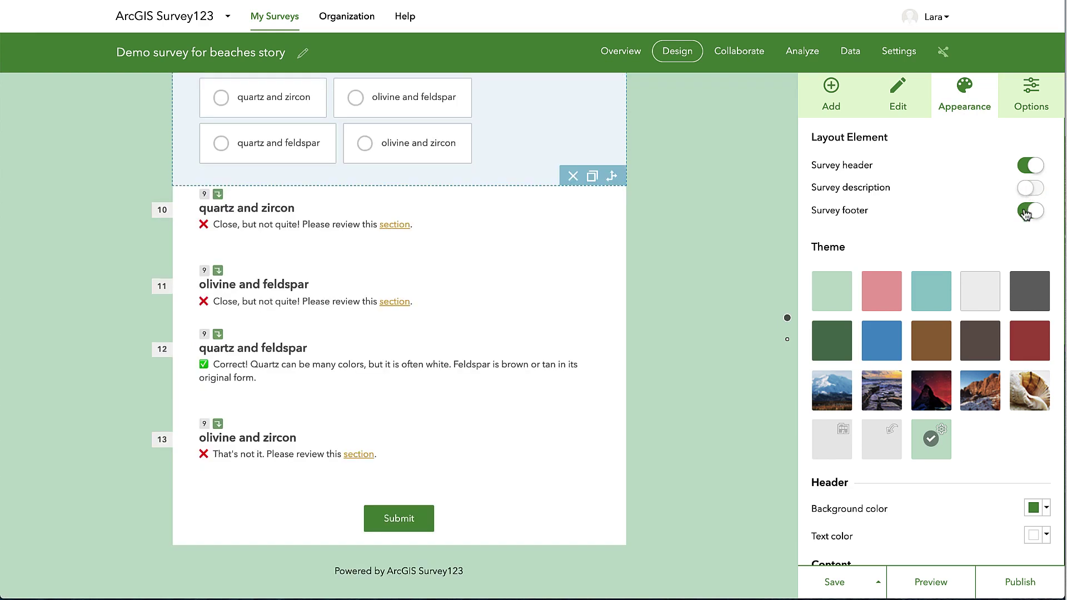
click(1026, 212)
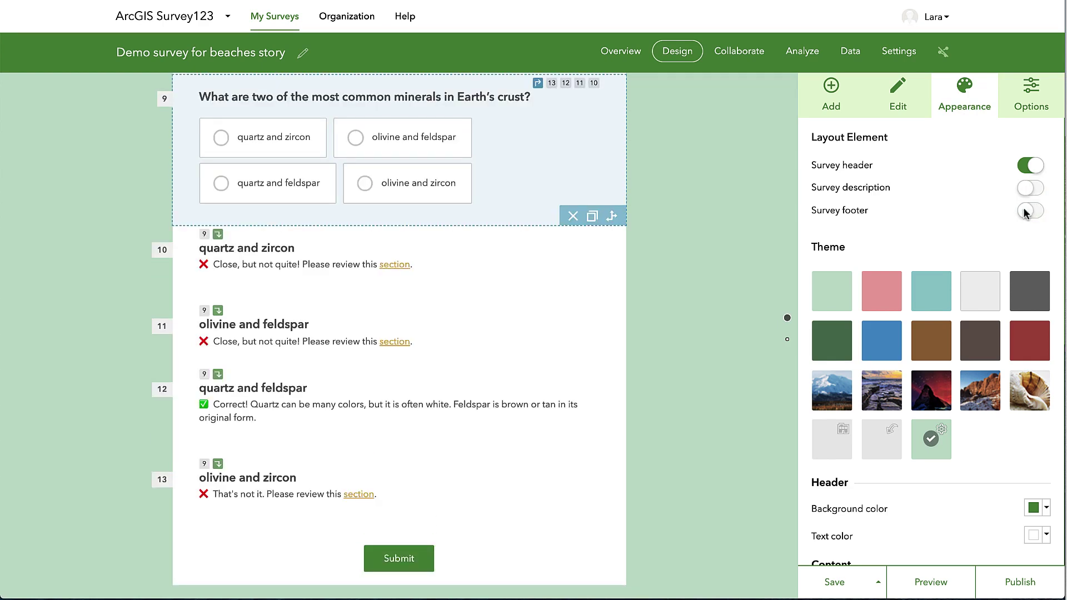
Change the thank-you message to 'Great! Your self-check is complete!' and preview the survey.
click(1030, 93)
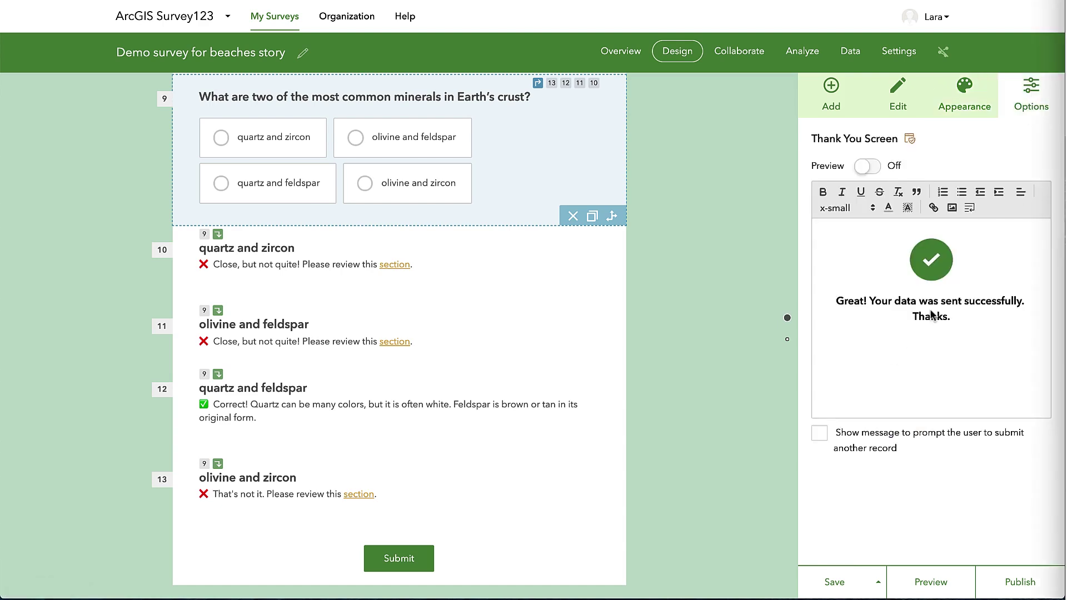
drag(953, 318, 834, 300)
text(Great! Your self-check is complete!)
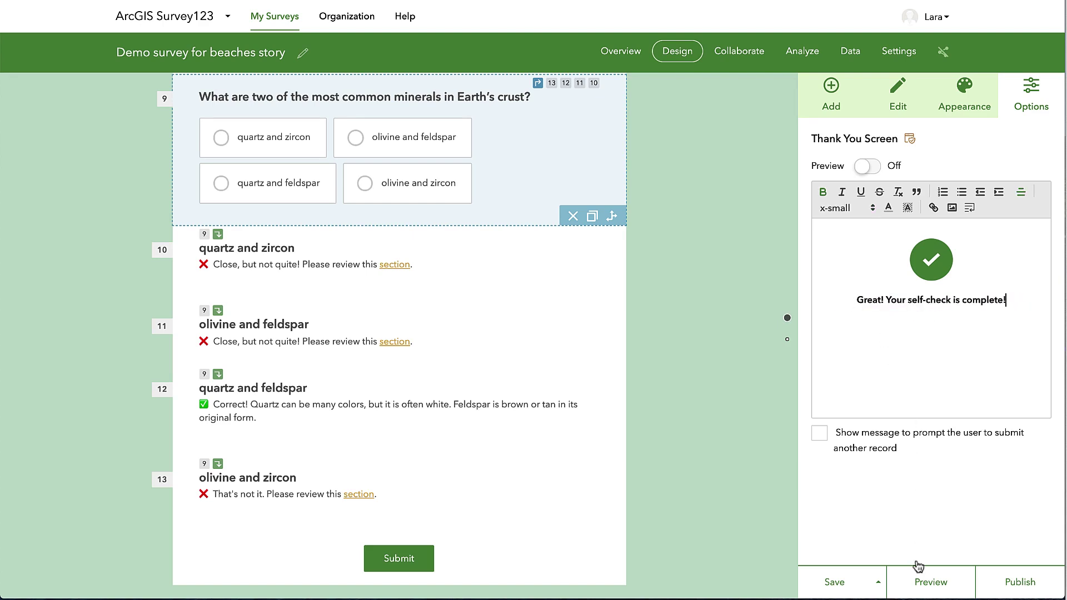
click(925, 583)
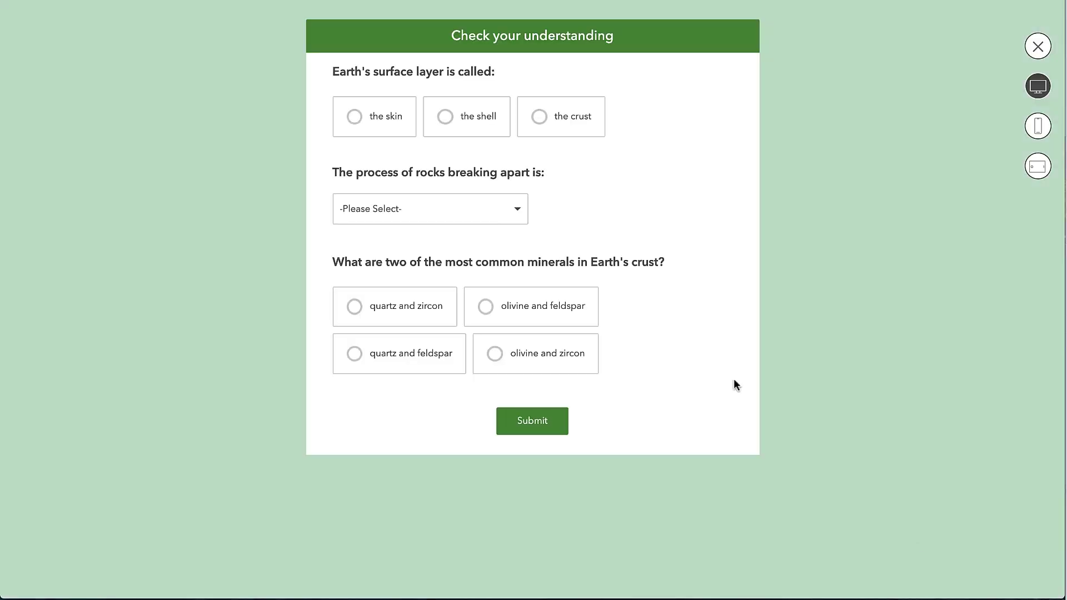
In the preview, answer weathering, quartz and feldspar, and the crust, then close it.
click(500, 210)
click(503, 240)
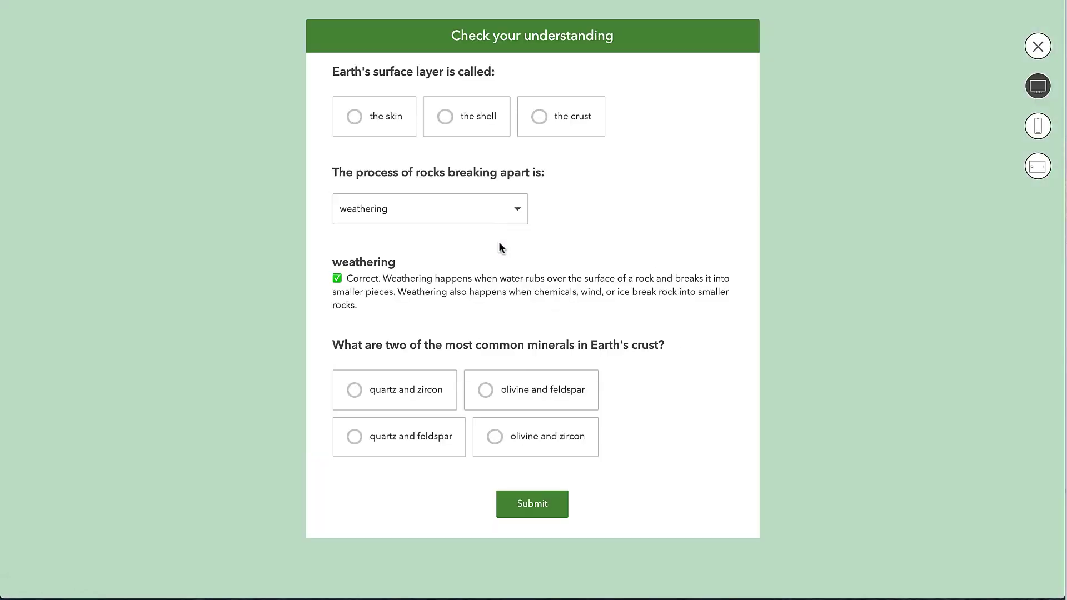
click(410, 425)
click(550, 124)
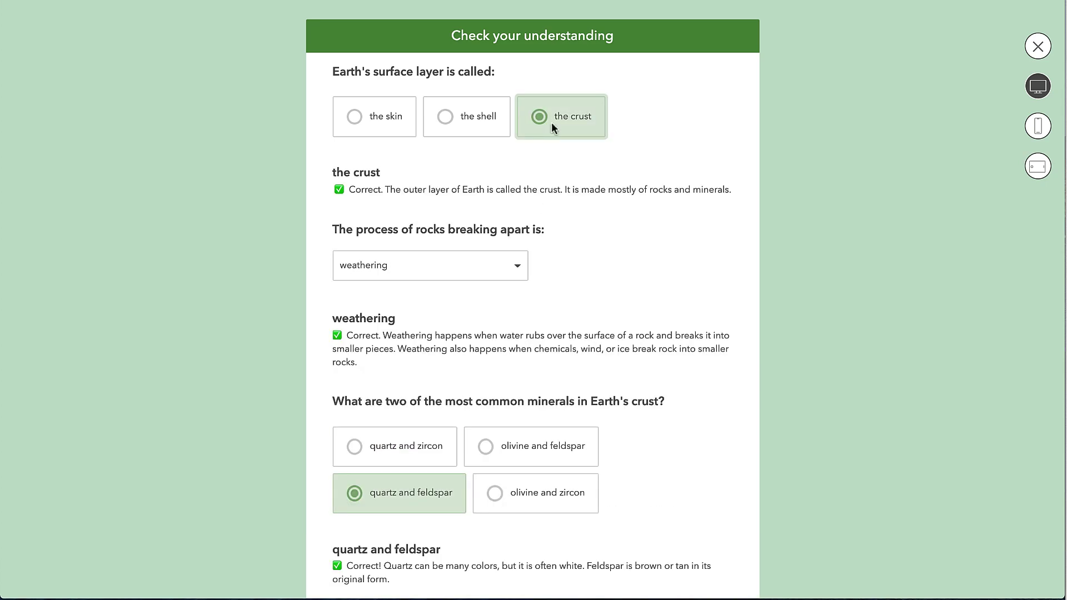
click(1038, 47)
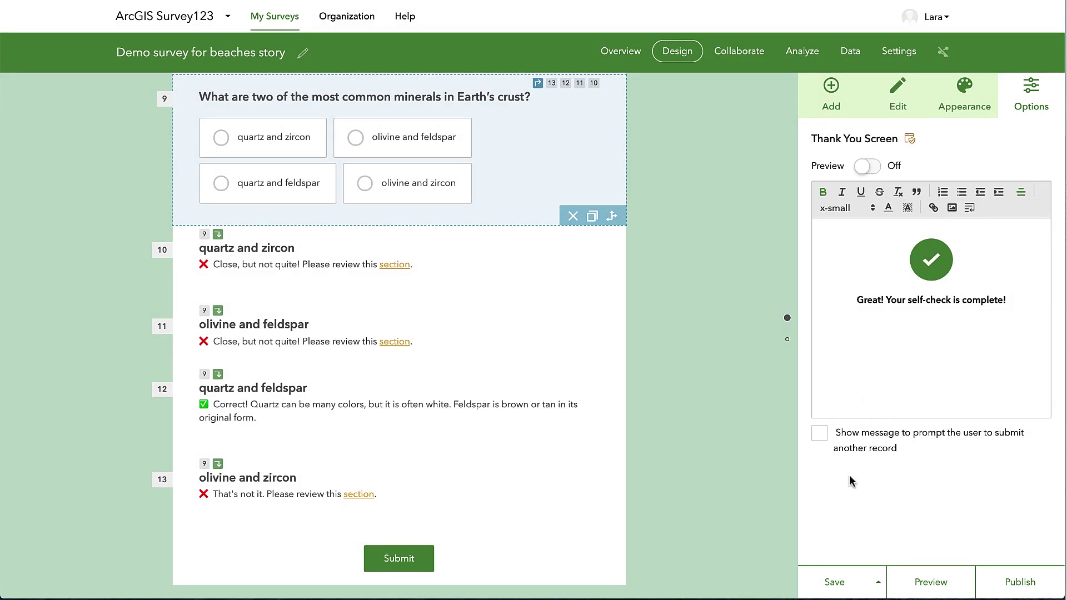
Save the survey and publish it.
click(832, 584)
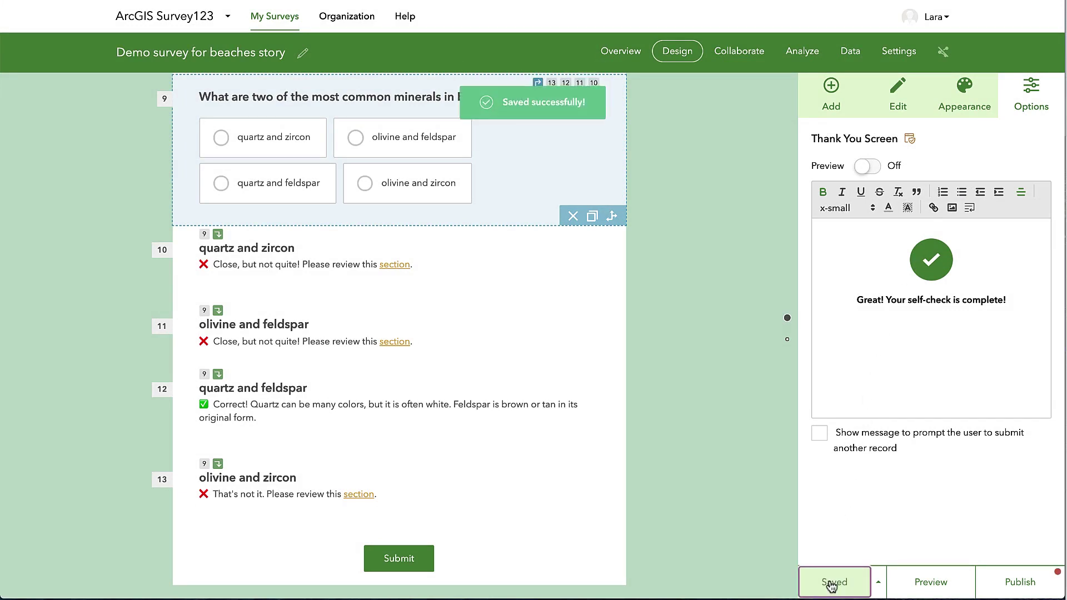
click(984, 590)
click(939, 571)
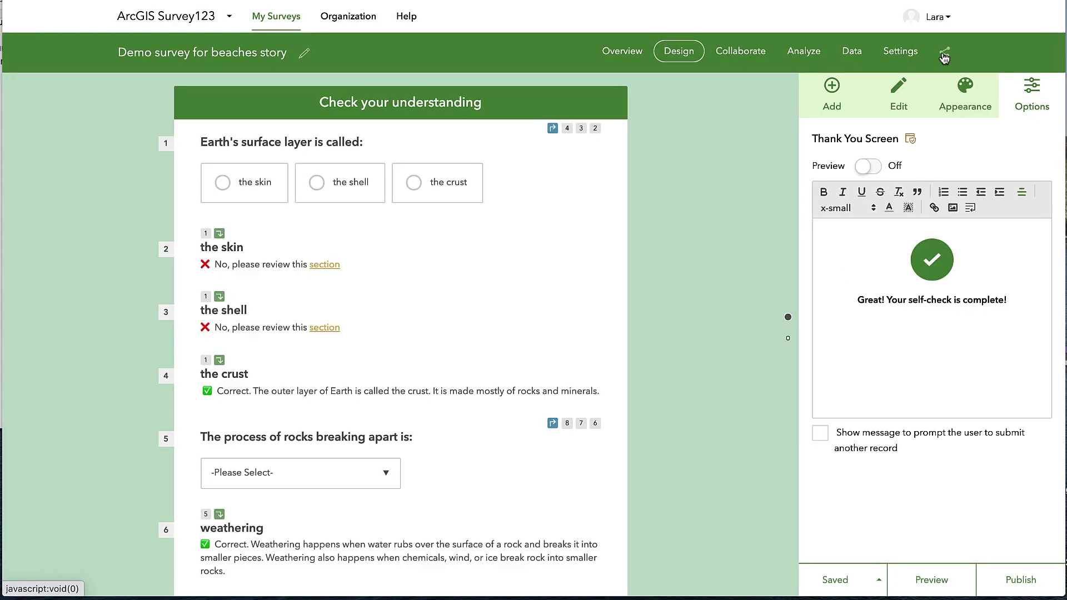
Allow Everyone (public) to submit to the survey and copy its link.
click(943, 54)
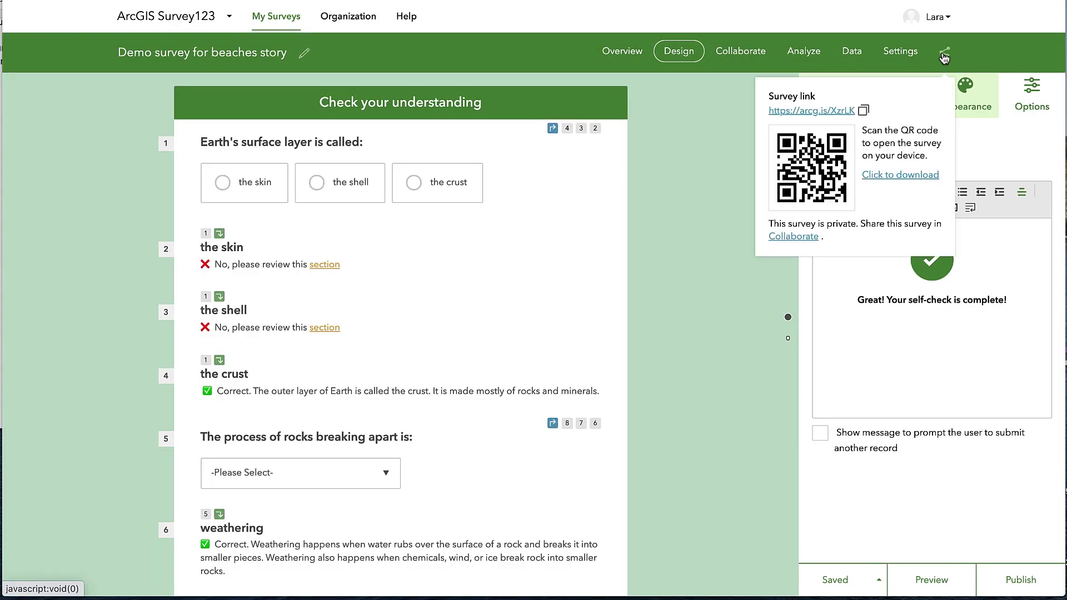
click(796, 237)
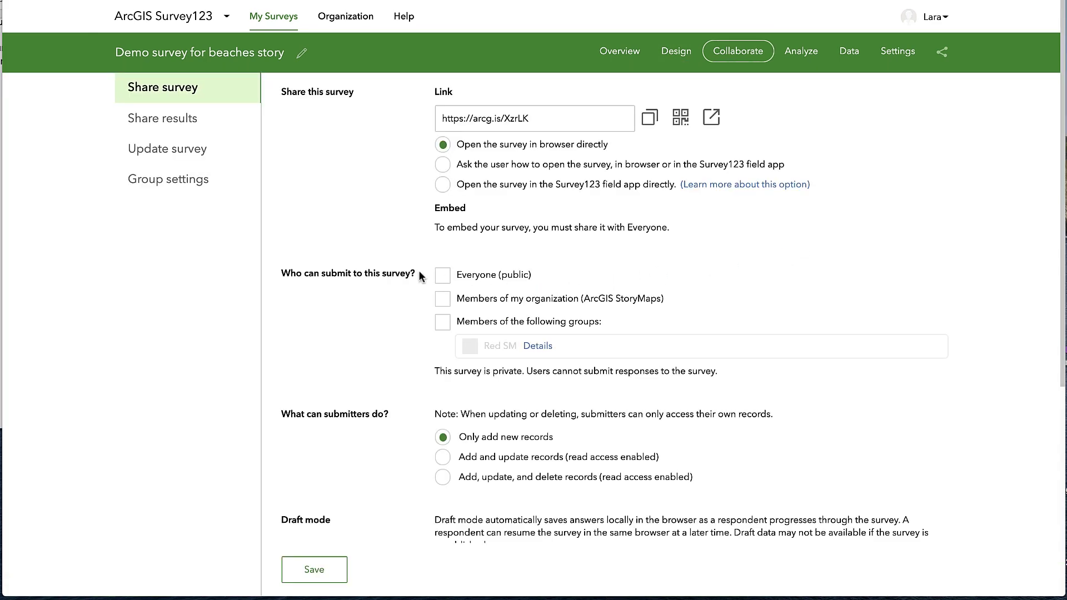
click(442, 275)
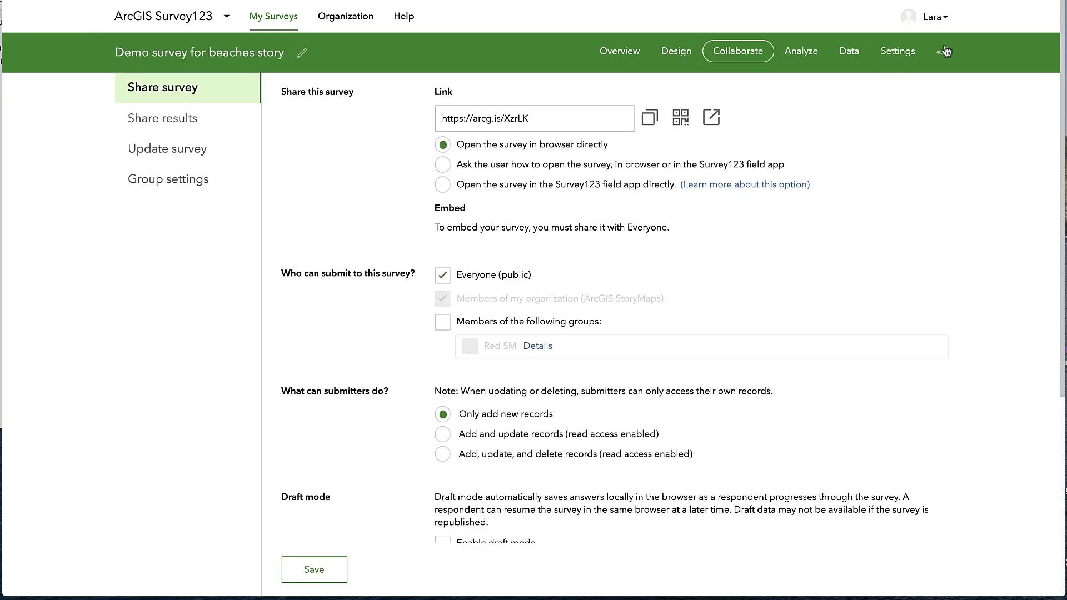
click(943, 51)
click(861, 112)
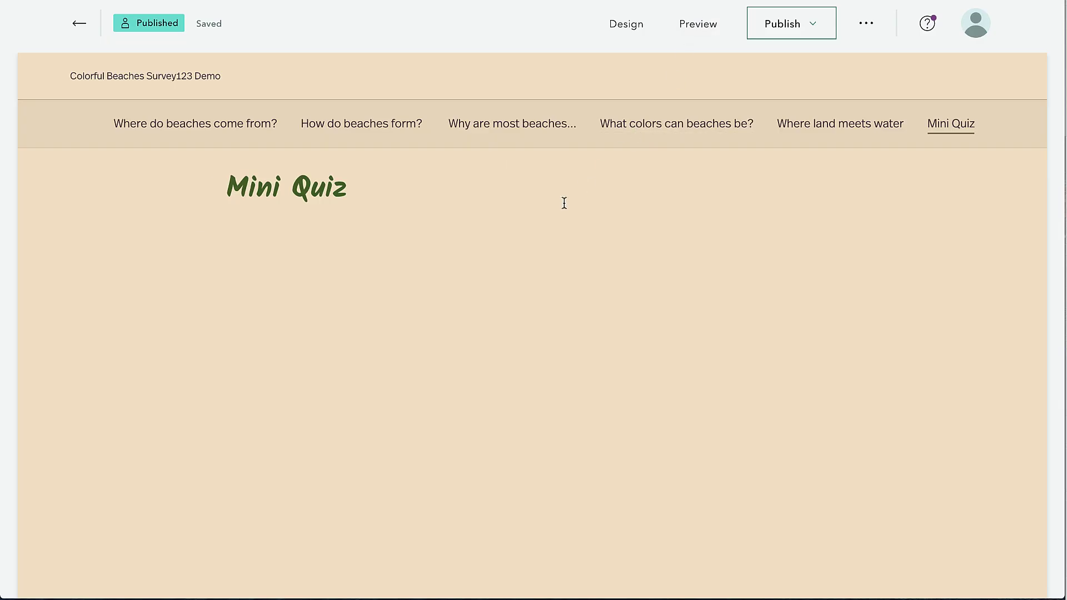
Embed the copied Survey123 link as web content in a new Mini Quiz block.
mouse_move(209, 245)
click(202, 219)
scroll(309, 376, down, 3)
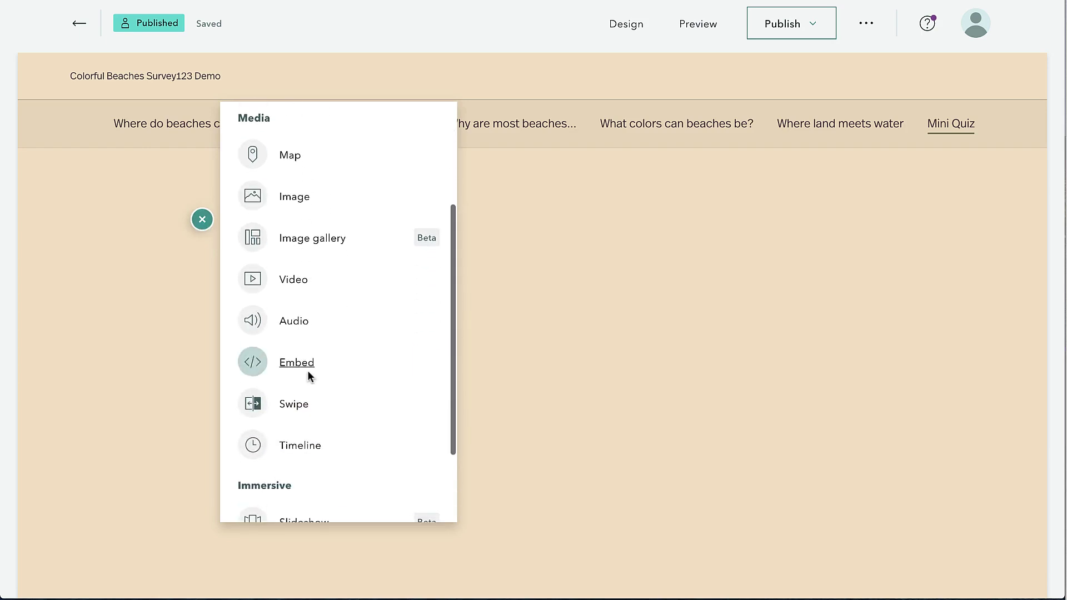
click(302, 355)
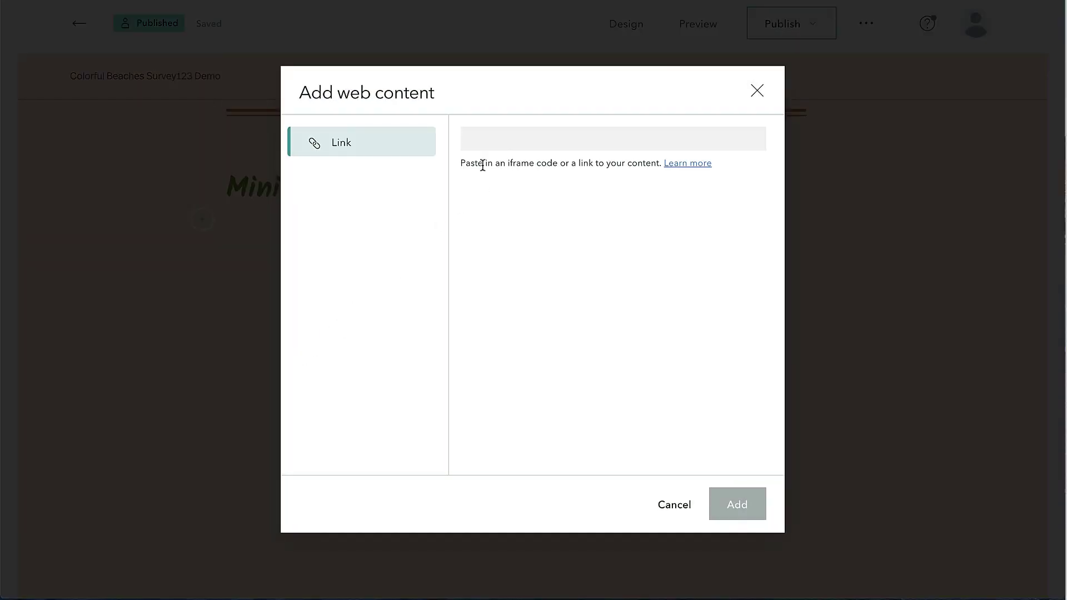
key(ctrl+v)
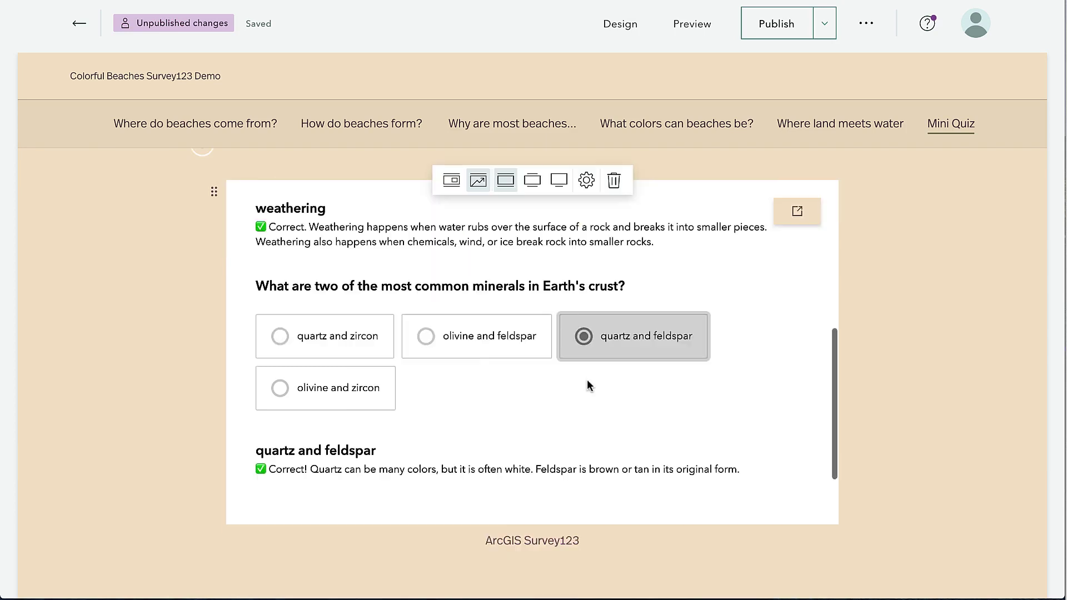
scroll(587, 385, down, 2)
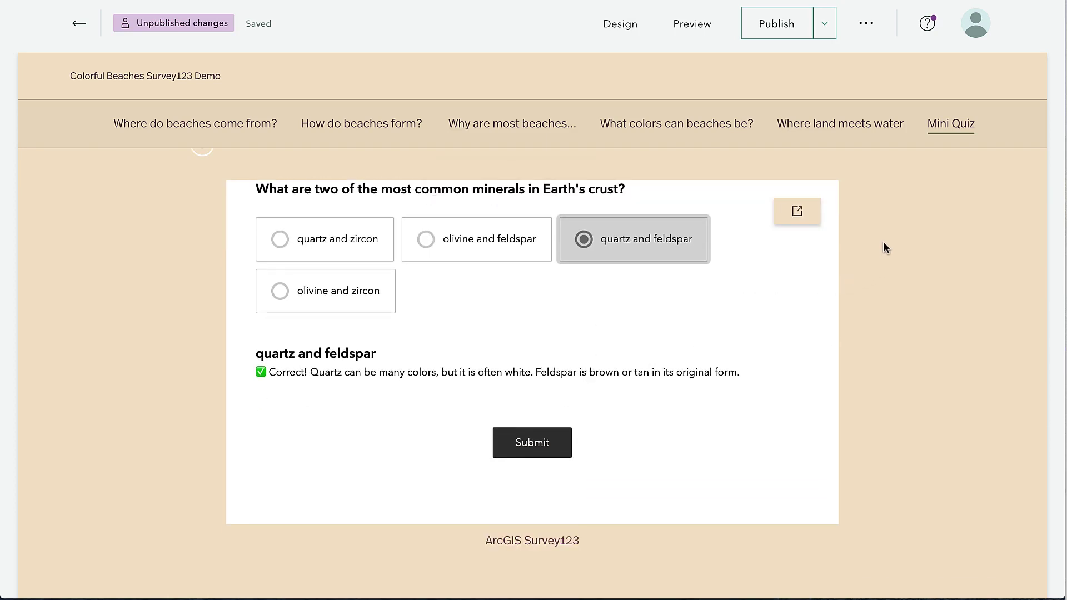
Publish the story and jump to its Mini Quiz section.
click(777, 25)
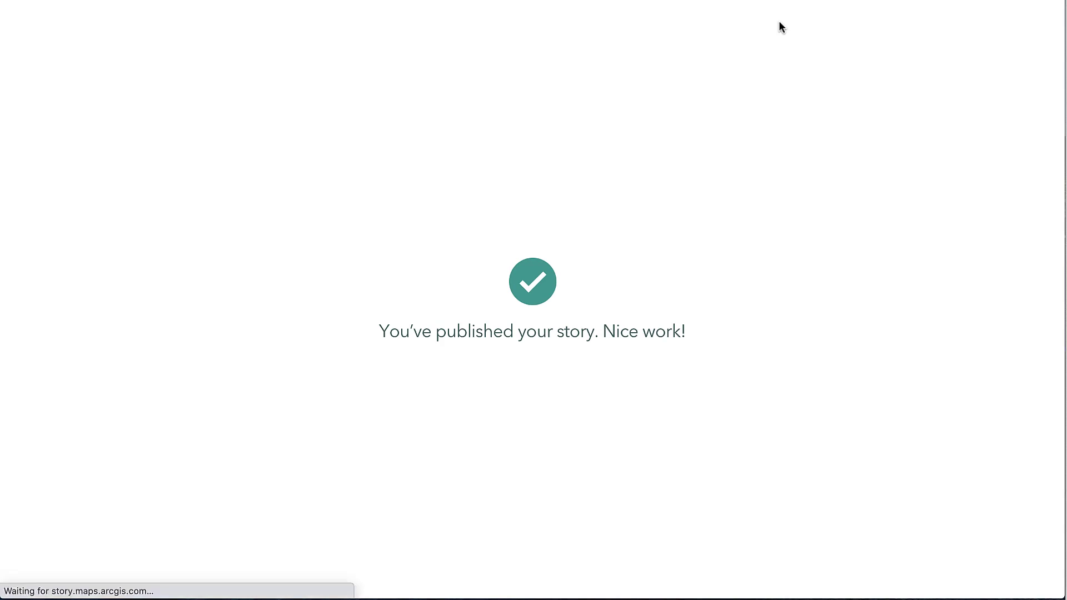
scroll(916, 39, down, 7)
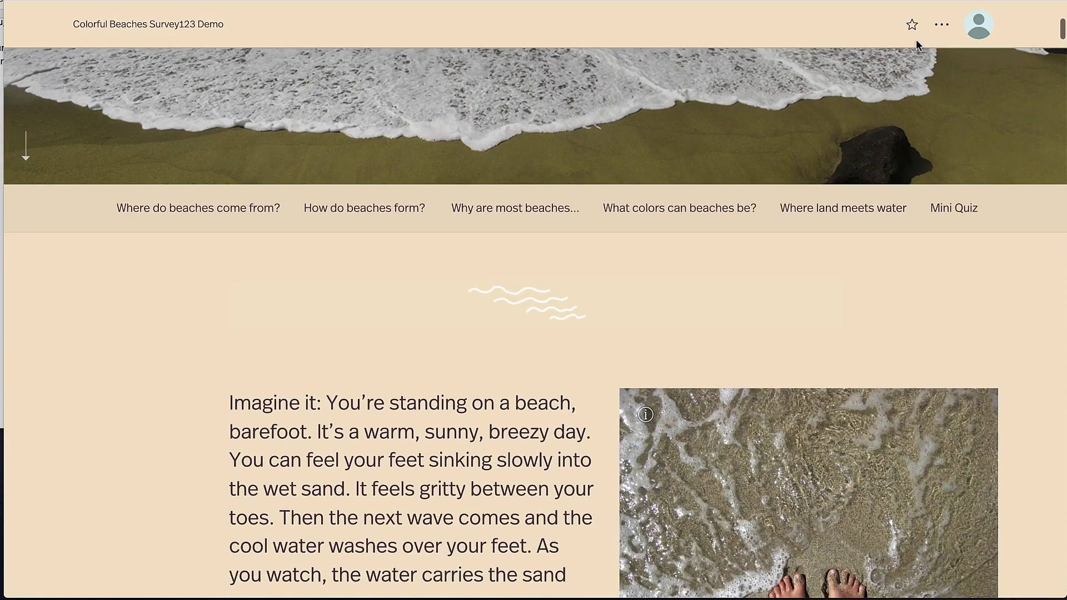
click(945, 208)
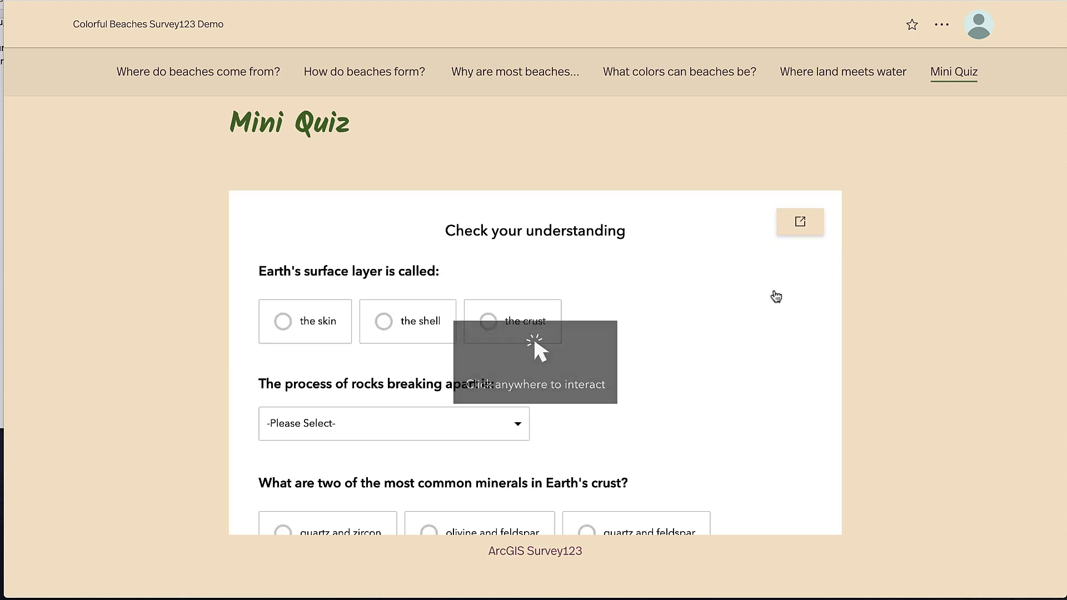
scroll(775, 295, down, 3)
scroll(776, 295, down, 2)
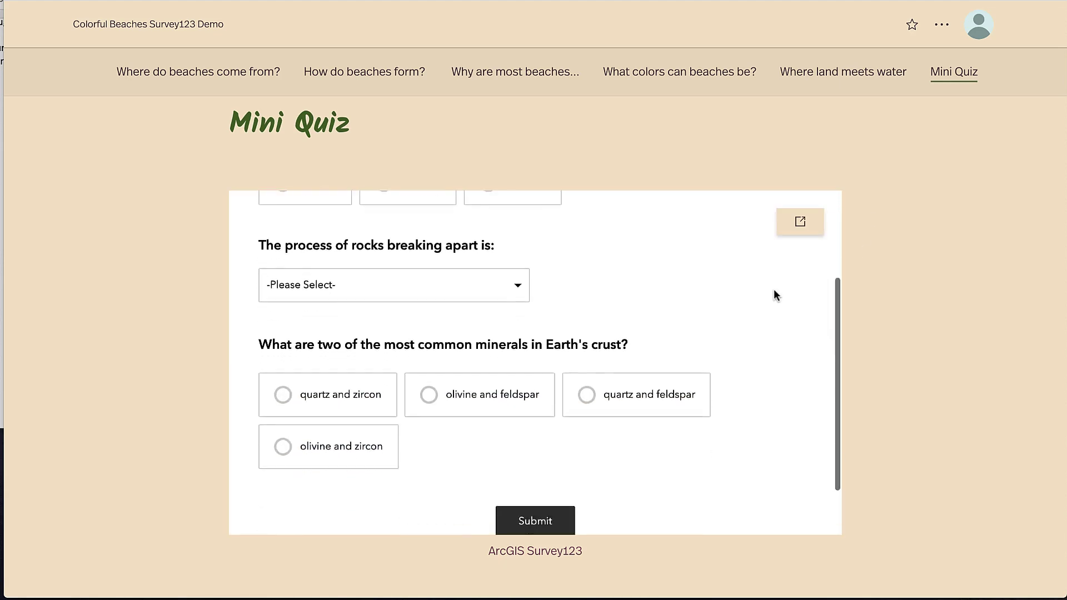
scroll(776, 294, up, 5)
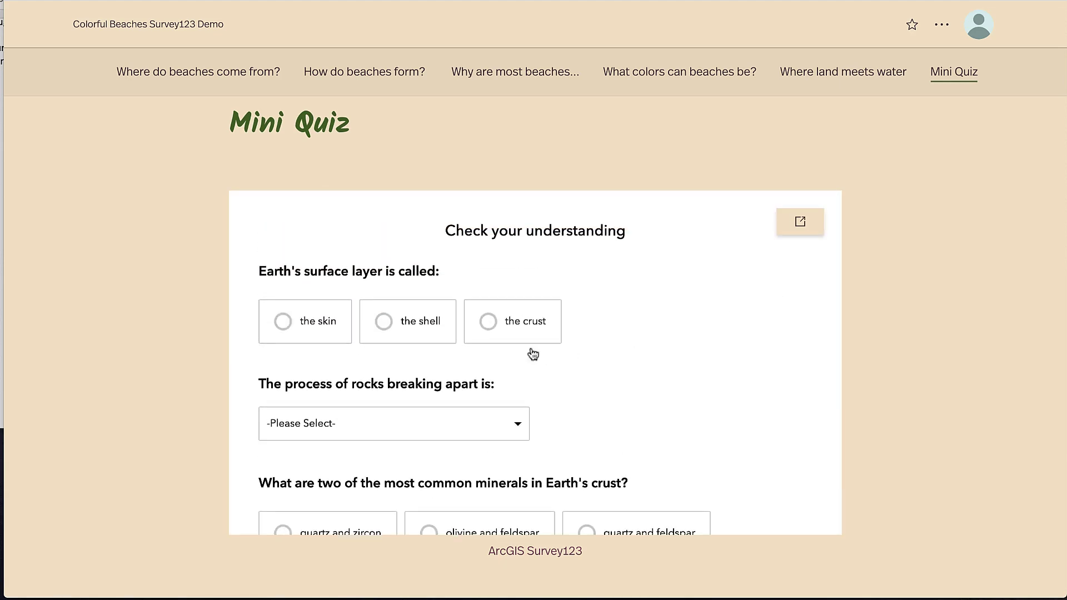
Answer the crust and weathering in the embedded quiz to get Correct feedback.
click(506, 323)
scroll(500, 395, down, 2)
click(507, 443)
click(491, 470)
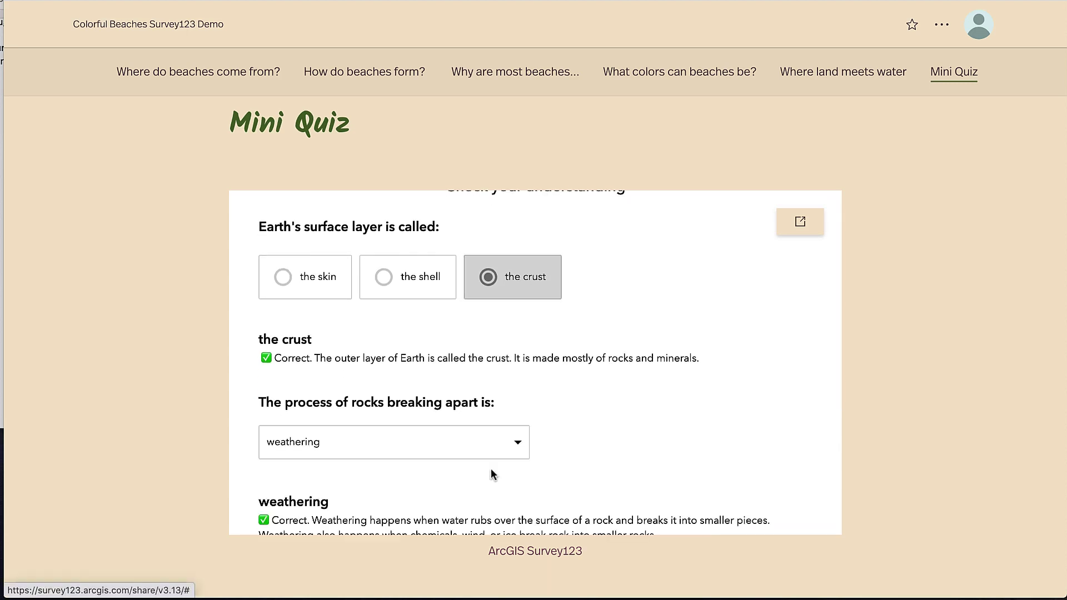